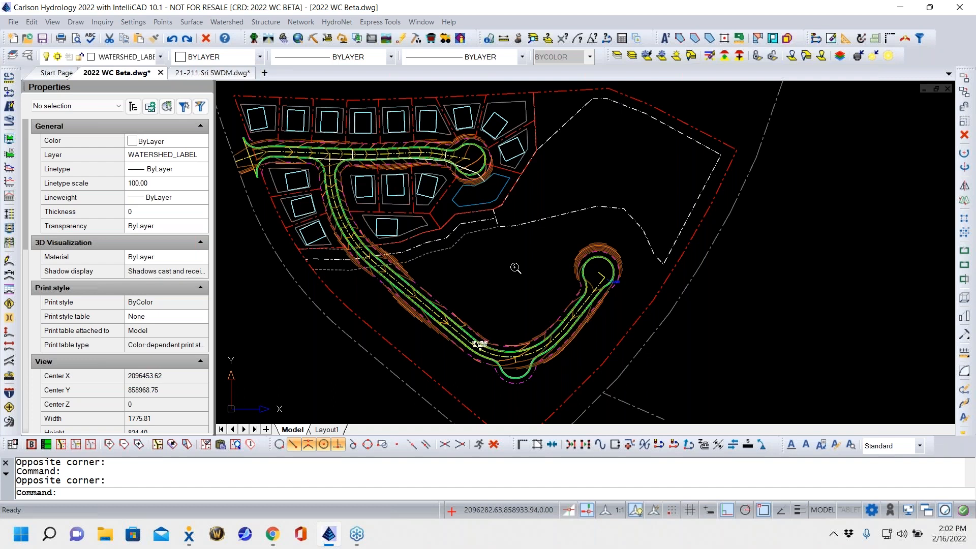
Isolate the layers of the building footprints, the edge of pavement and the W-CURB curb polyline near the road entrance
mouse_move(486, 270)
middle_down()
mouse_move(582, 265)
mouse_move(554, 292)
mouse_move(534, 283)
middle_up()
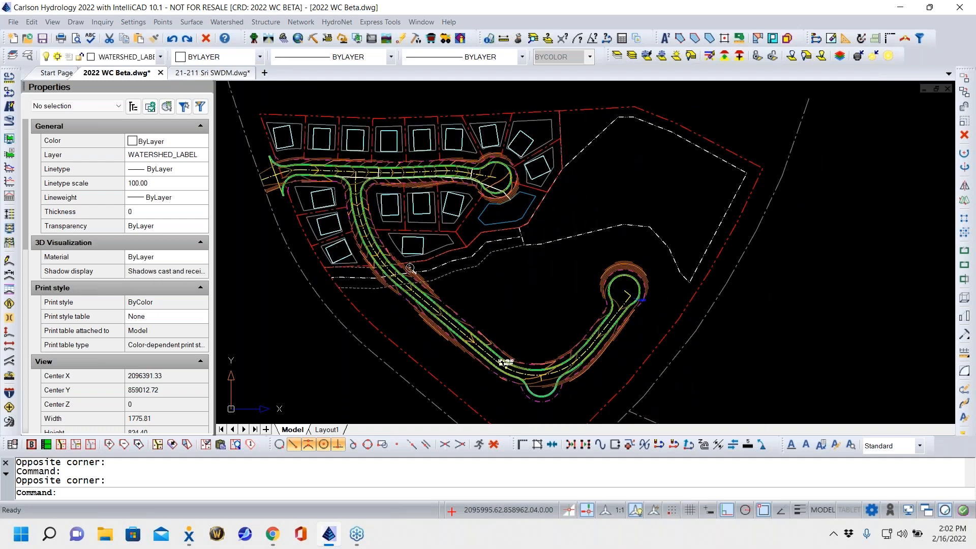
middle_drag(399, 275, 457, 277)
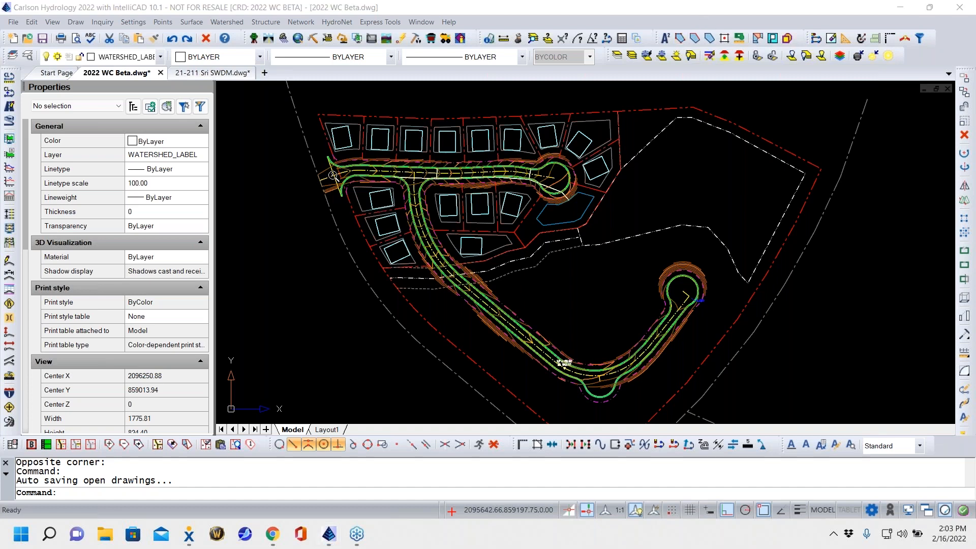
scroll(337, 167, up, 8)
mouse_move(344, 191)
middle_down()
mouse_move(412, 192)
mouse_move(594, 245)
mouse_move(497, 218)
mouse_move(438, 217)
middle_up()
scroll(497, 219, up, 3)
scroll(502, 201, down, 3)
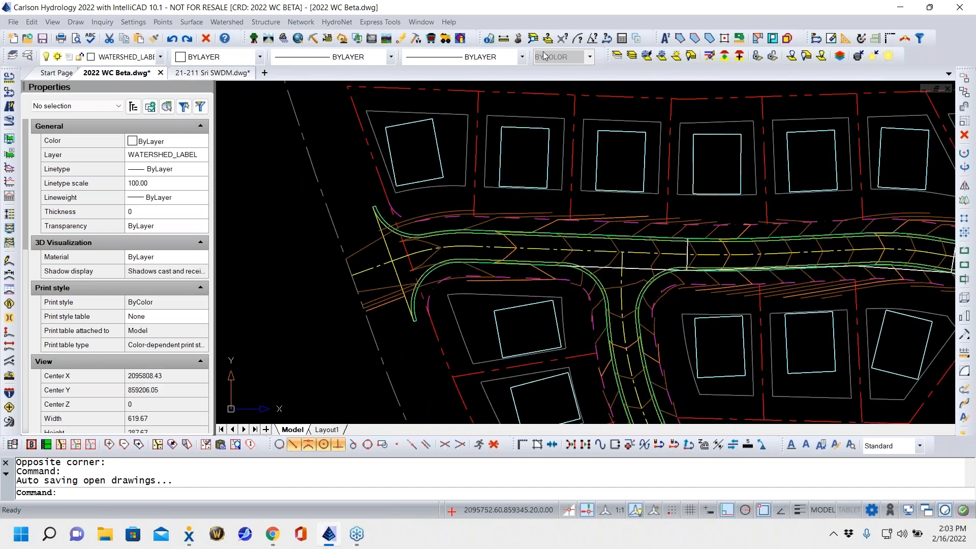
click(617, 56)
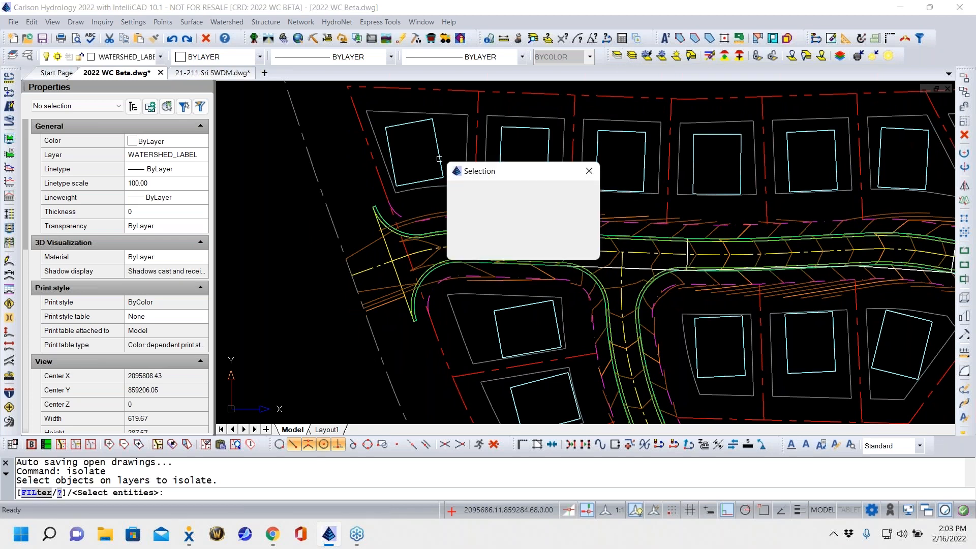
click(474, 198)
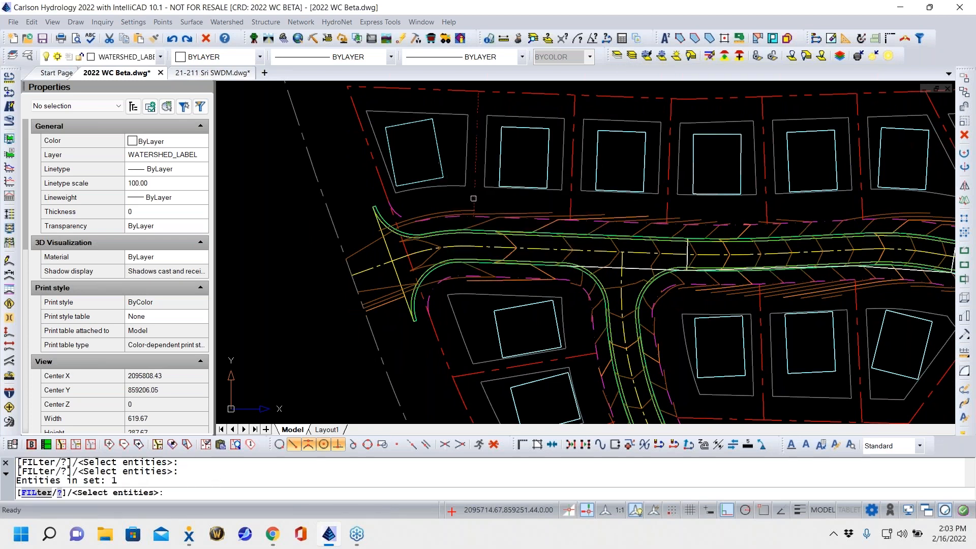
click(389, 249)
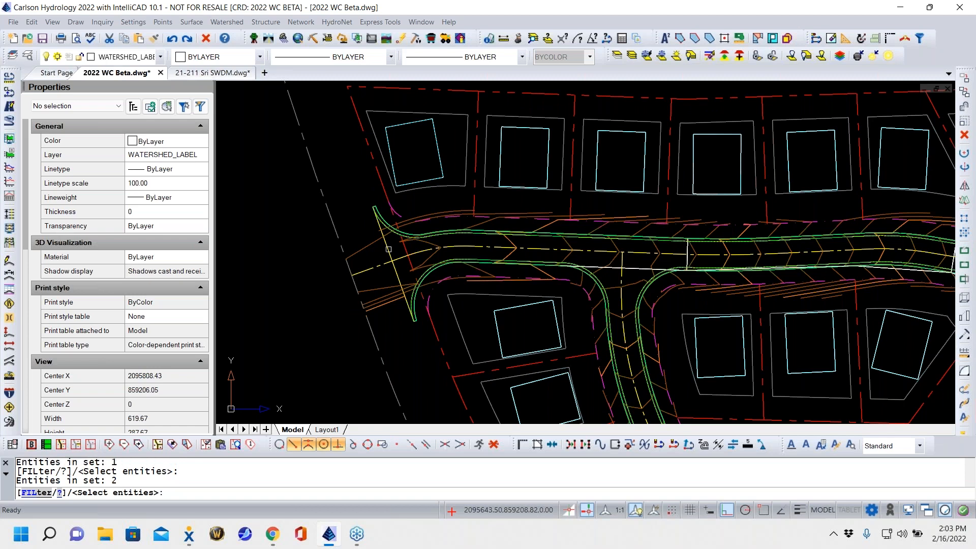
scroll(374, 212, up, 3)
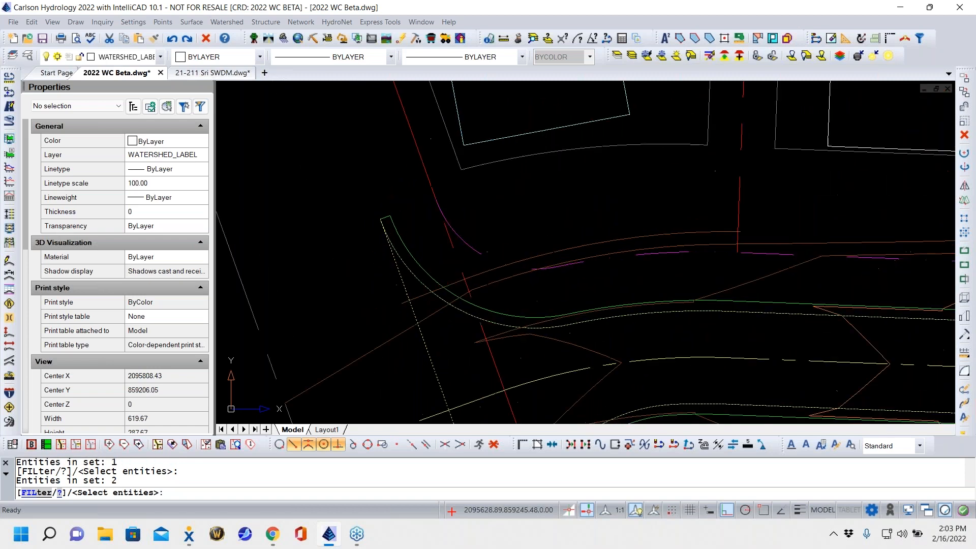
click(386, 219)
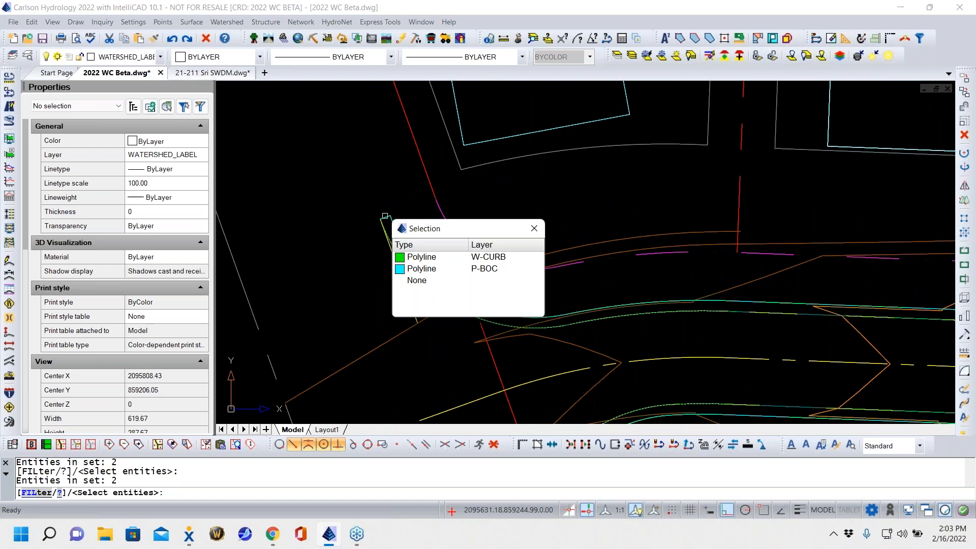
click(422, 261)
key(Return)
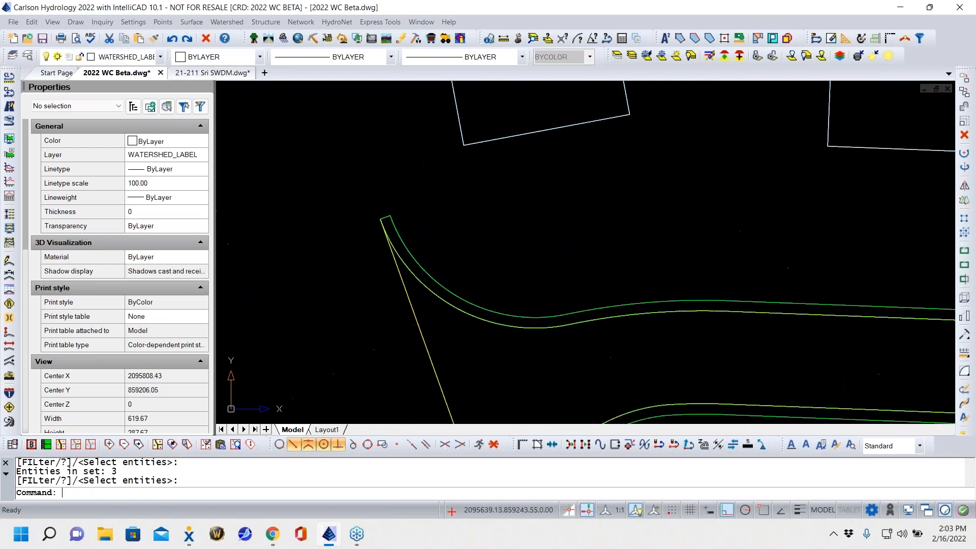
scroll(421, 217, down, 5)
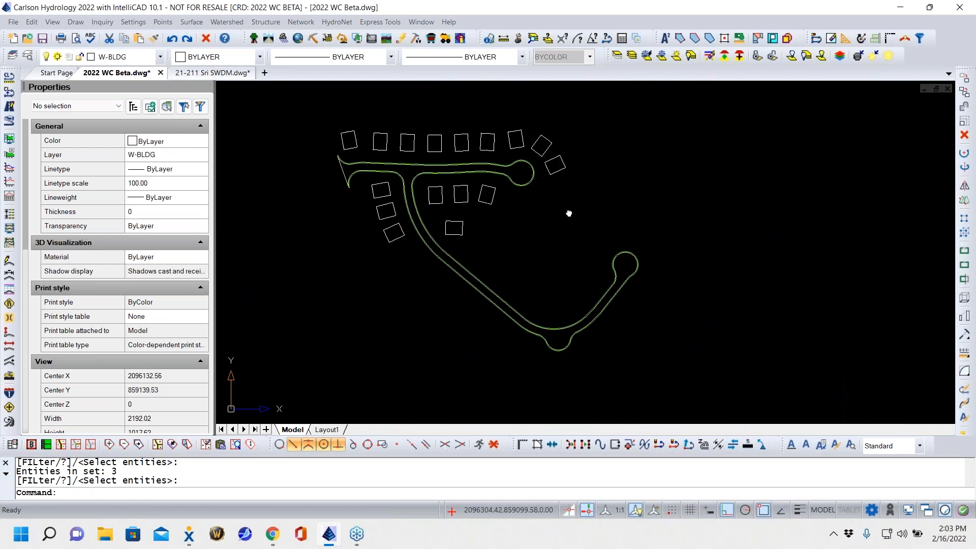
middle_drag(568, 213, 578, 220)
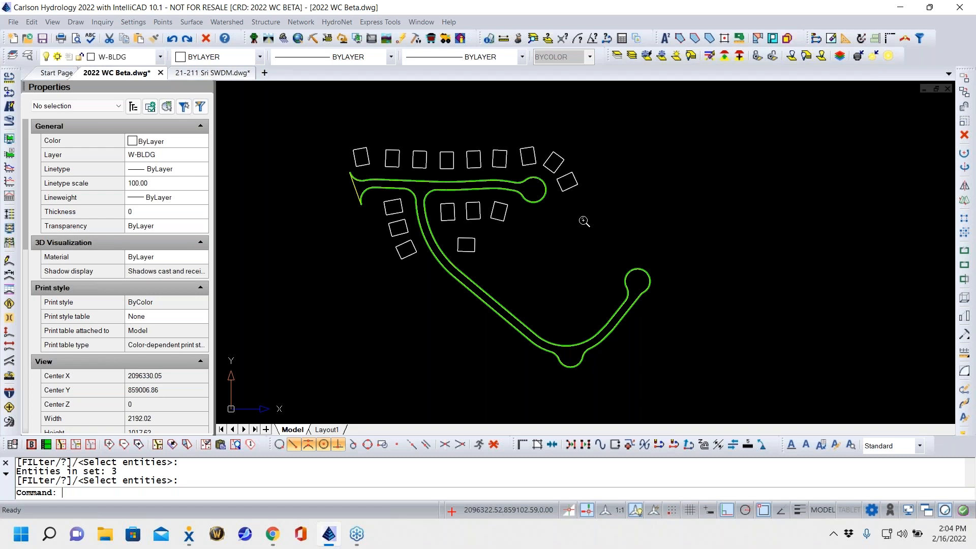
scroll(450, 199, up, 2)
scroll(450, 199, up, 2)
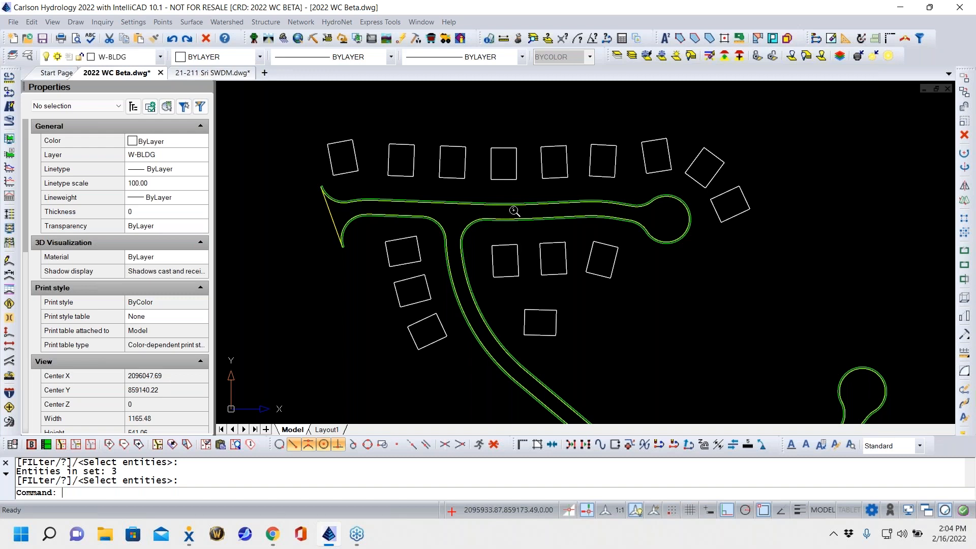
click(285, 39)
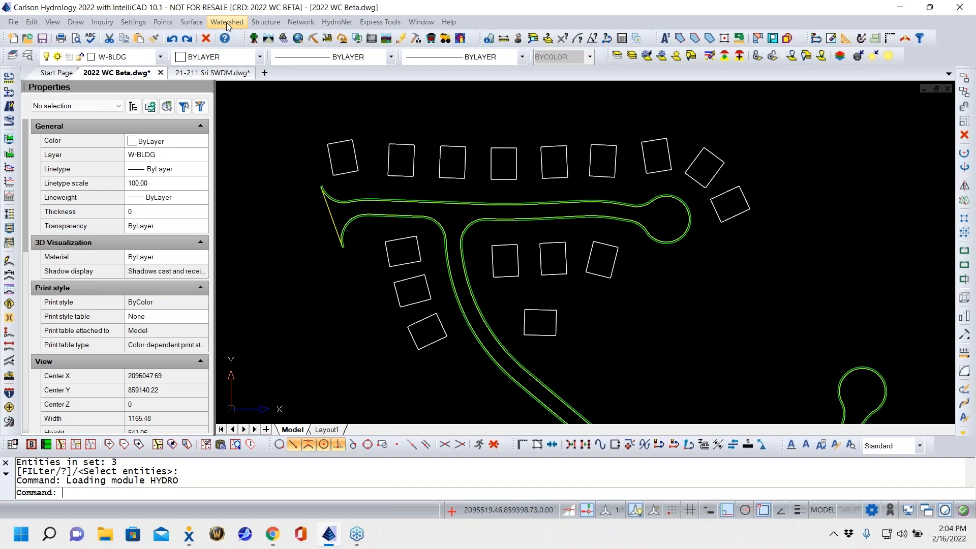
click(301, 22)
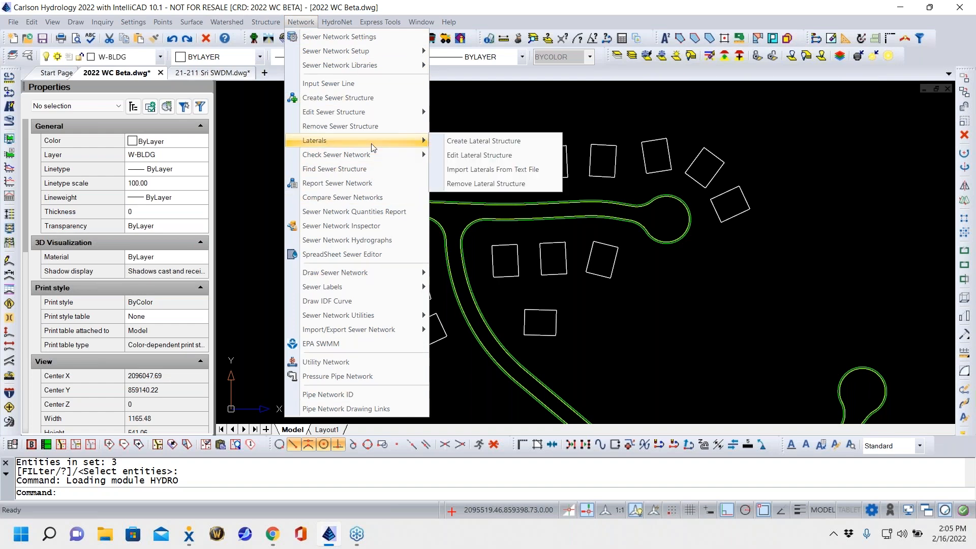
mouse_move(227, 23)
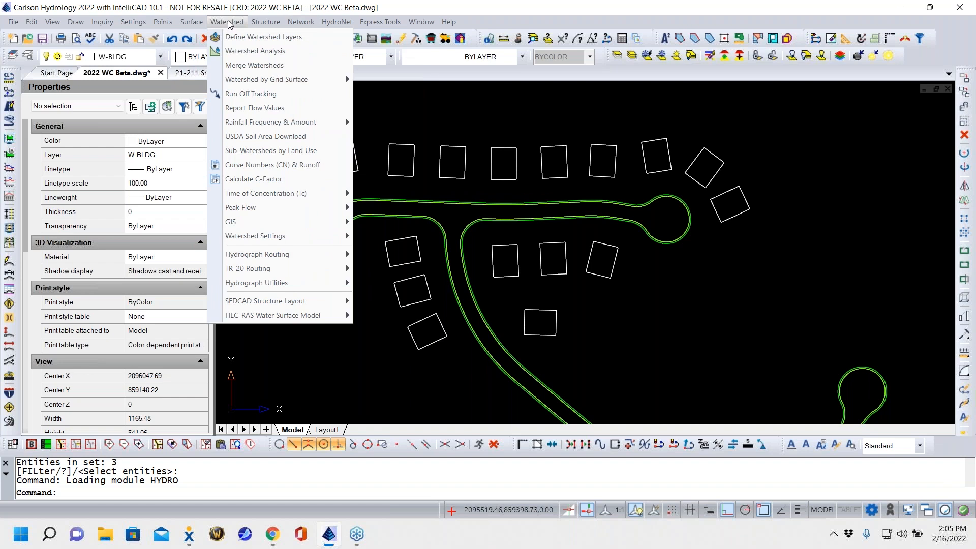
mouse_move(337, 22)
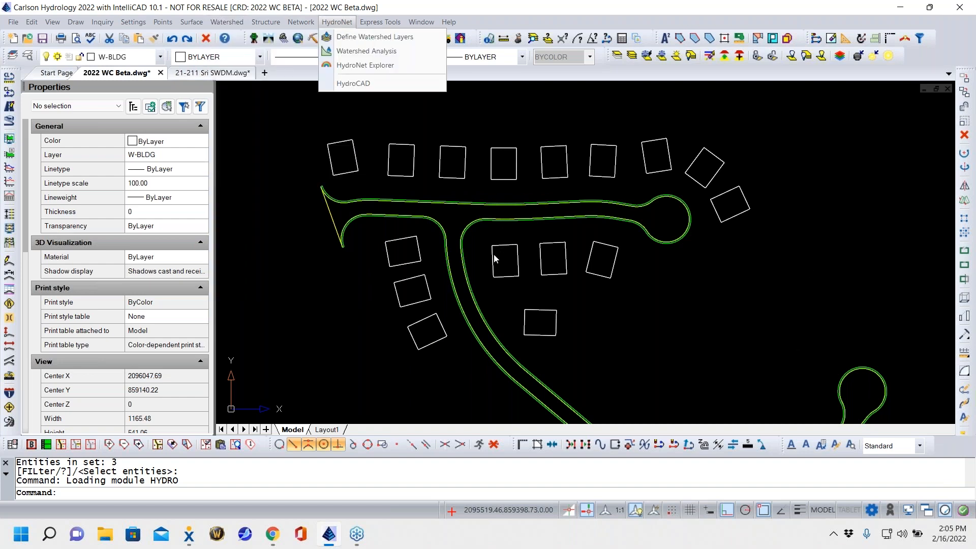
click(277, 118)
click(267, 123)
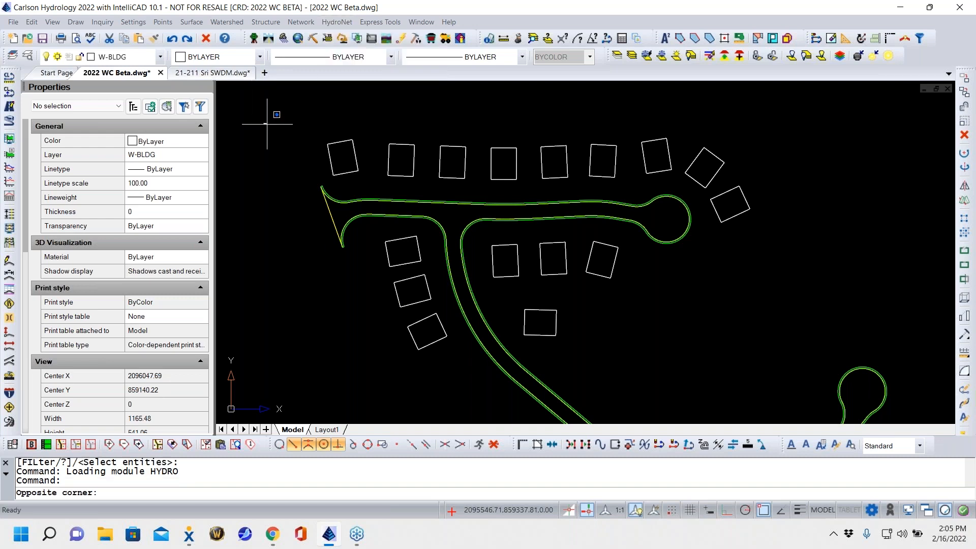
click(274, 149)
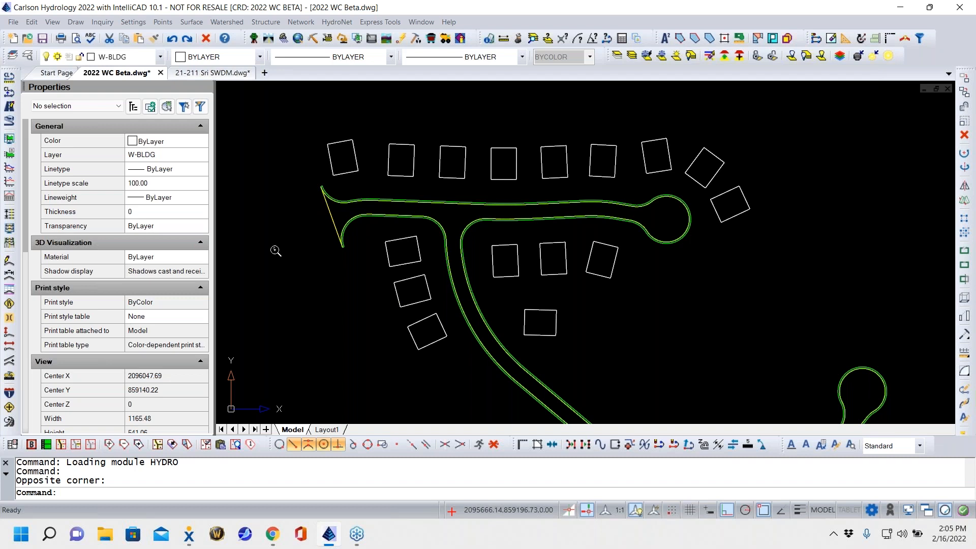
key(Escape)
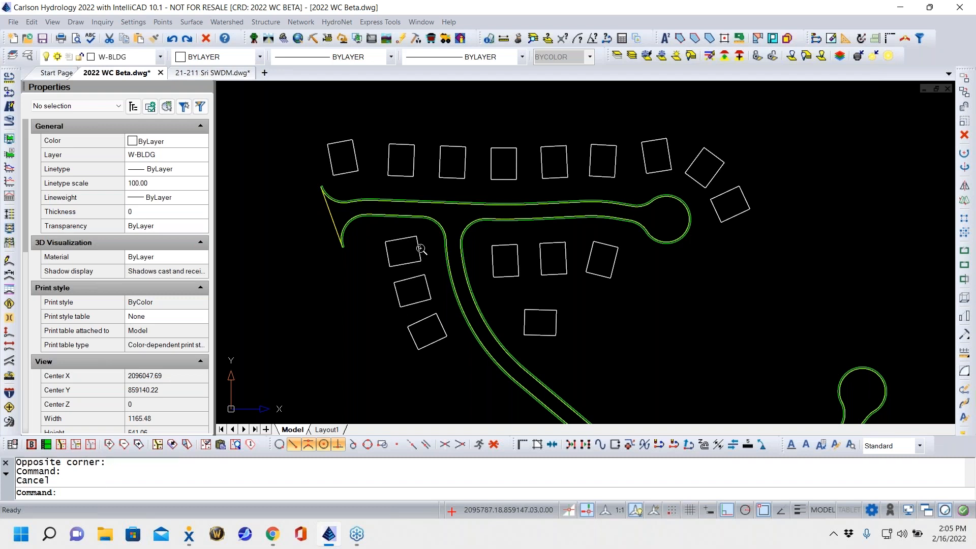
Inspect the polyline properties of the two building footprints flanking the side road and the line closing the road entrance, and clear the selection
click(421, 249)
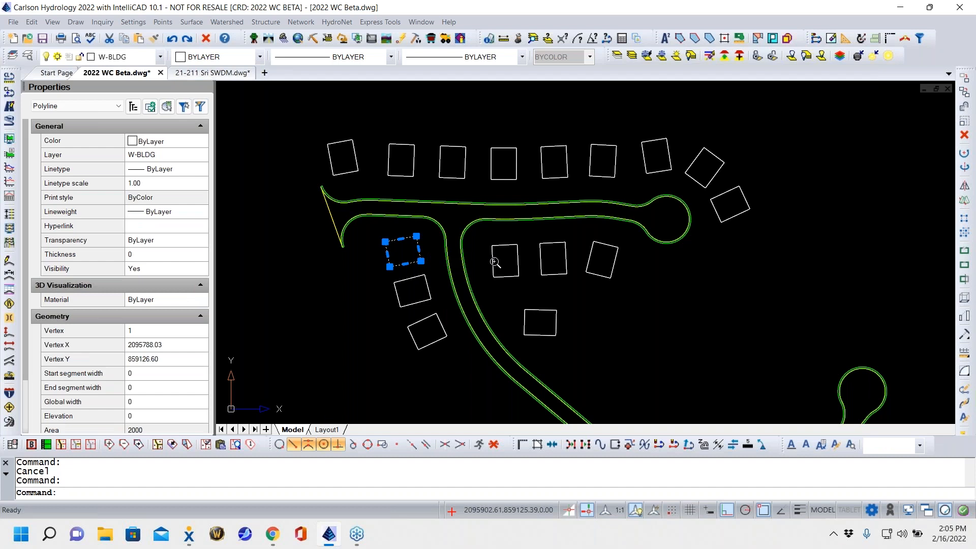
click(493, 262)
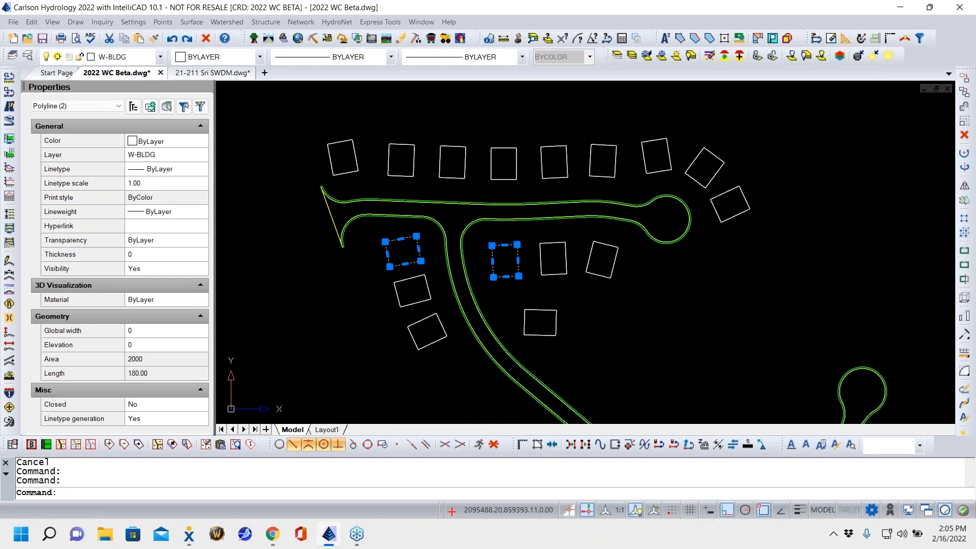
scroll(326, 230, up, 5)
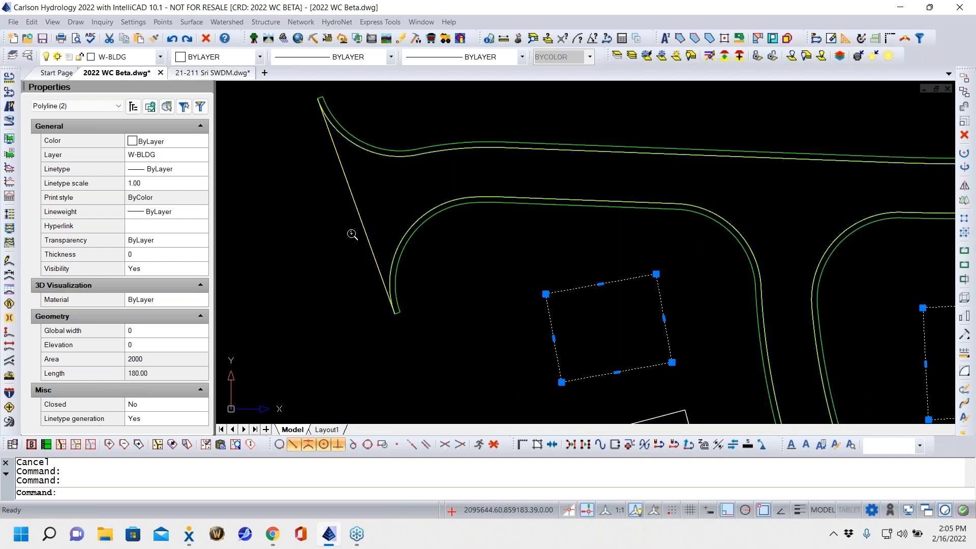
scroll(410, 267, down, 3)
middle_drag(433, 295, 350, 256)
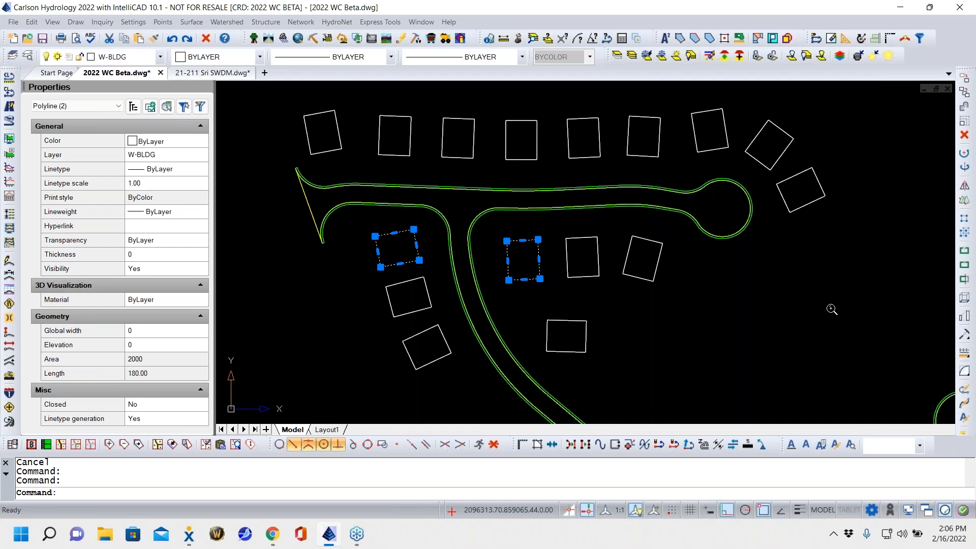
key(Escape)
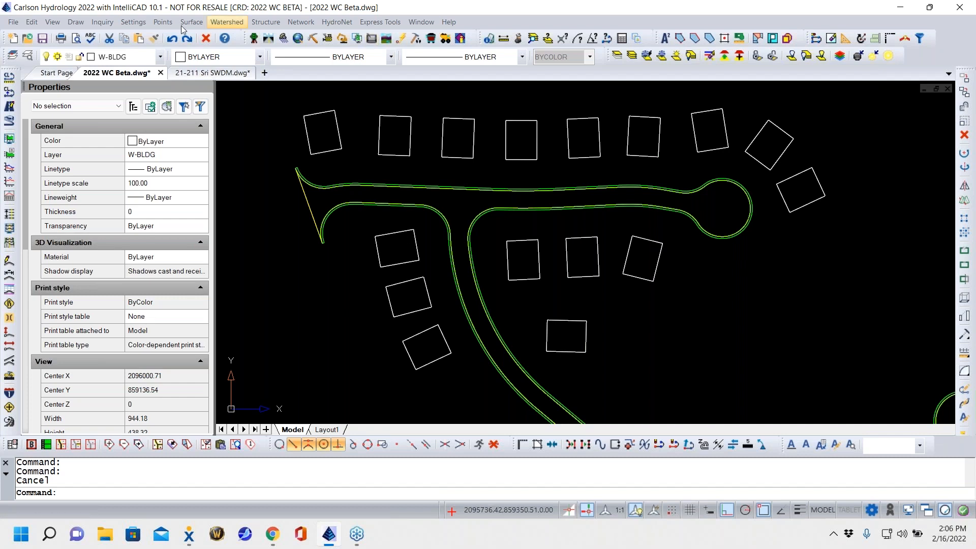
Add a runoff layer in Define Watershed Layers, taking its layer W-BLDG from a building footprint in the drawing
click(229, 23)
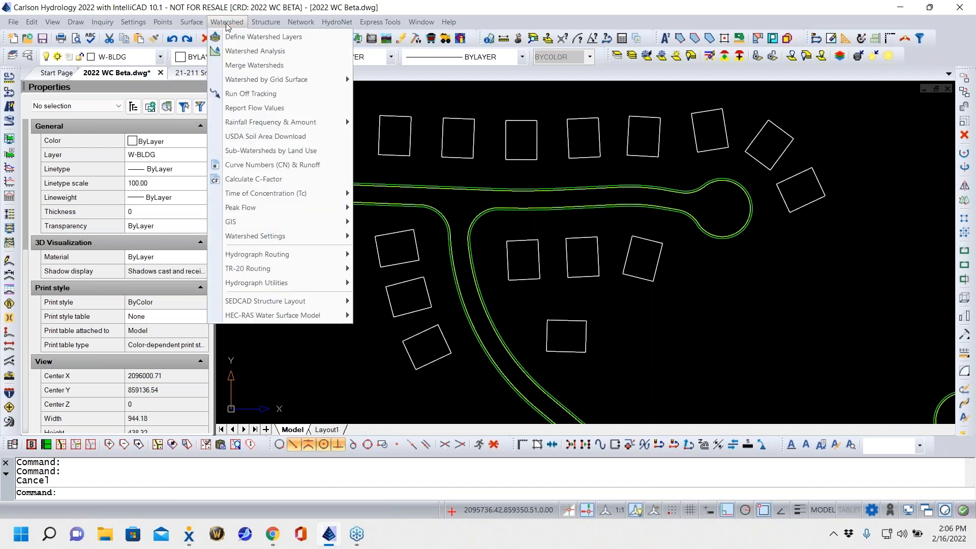
click(317, 38)
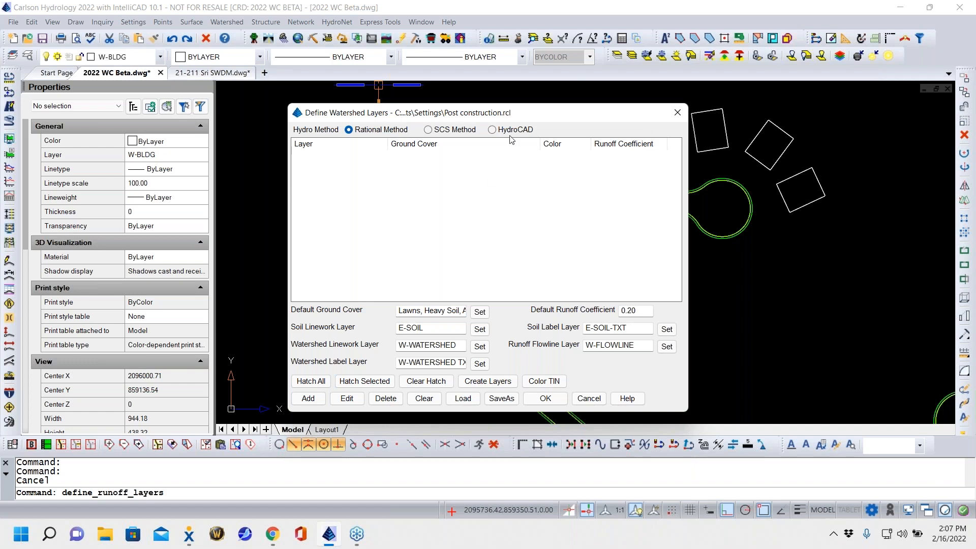
click(308, 399)
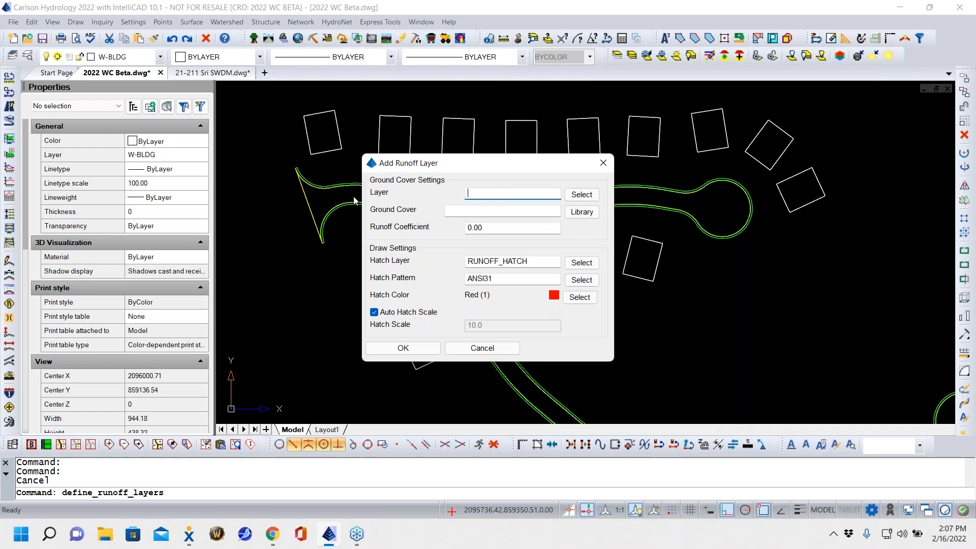
click(582, 195)
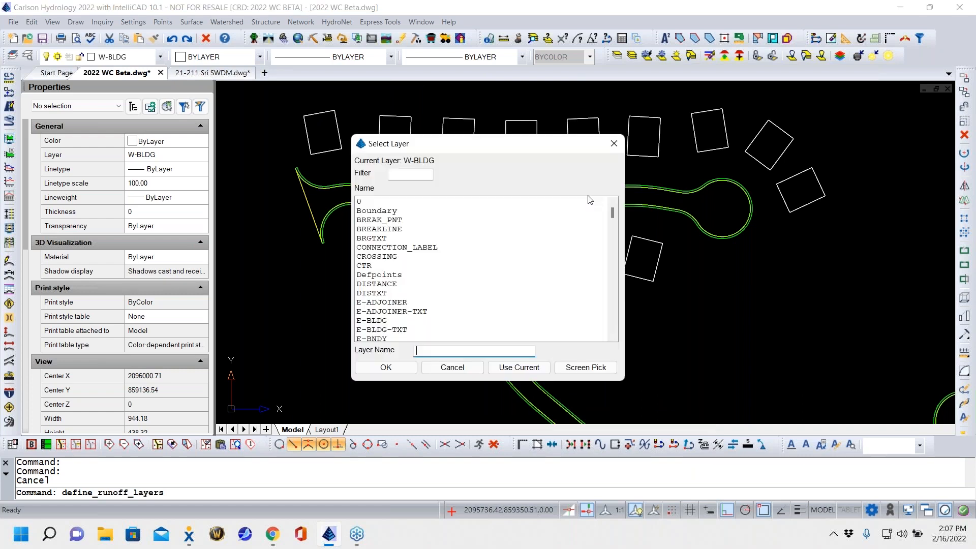
click(585, 368)
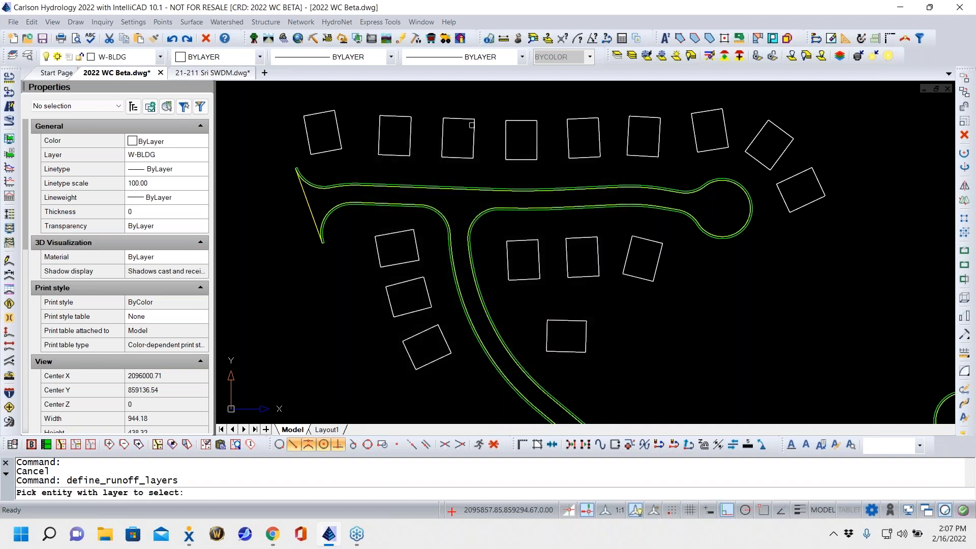
click(475, 132)
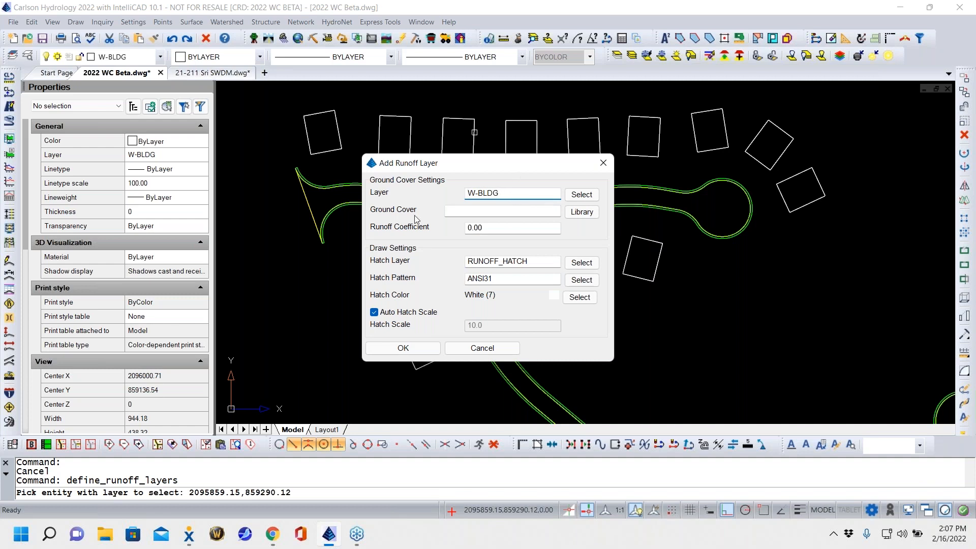
Assign the Roofs ground cover with runoff coefficient 0.85 from the library to the W-BLDG runoff layer and accept it
click(593, 216)
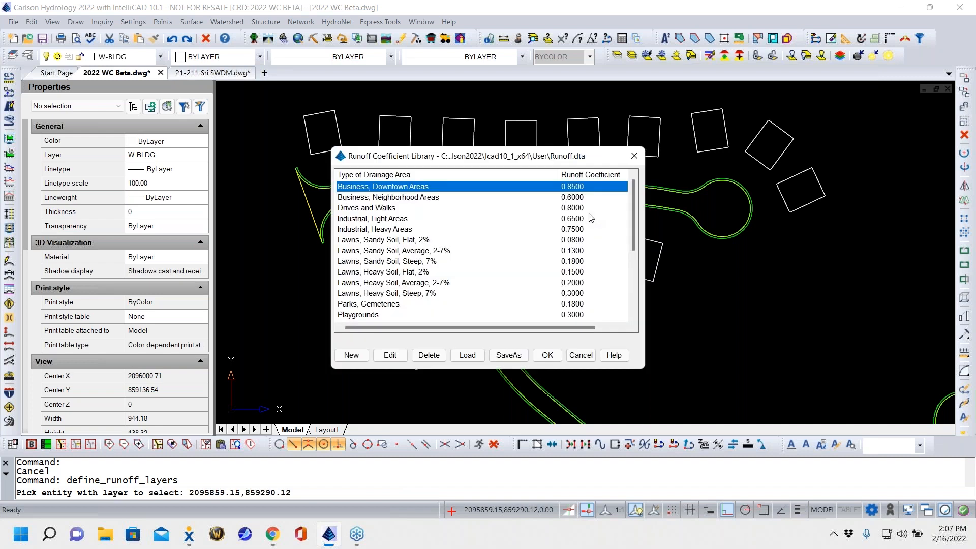
scroll(414, 239, down, 4)
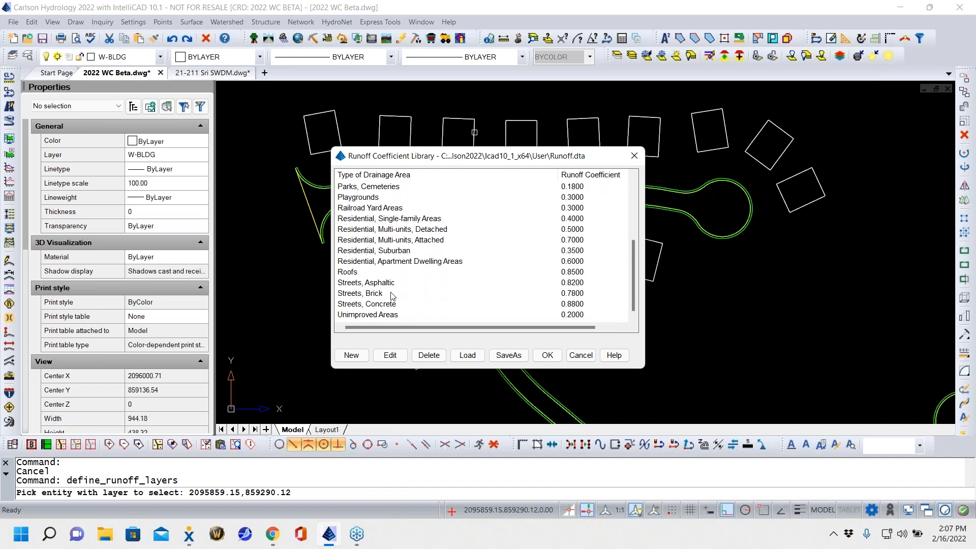
click(352, 272)
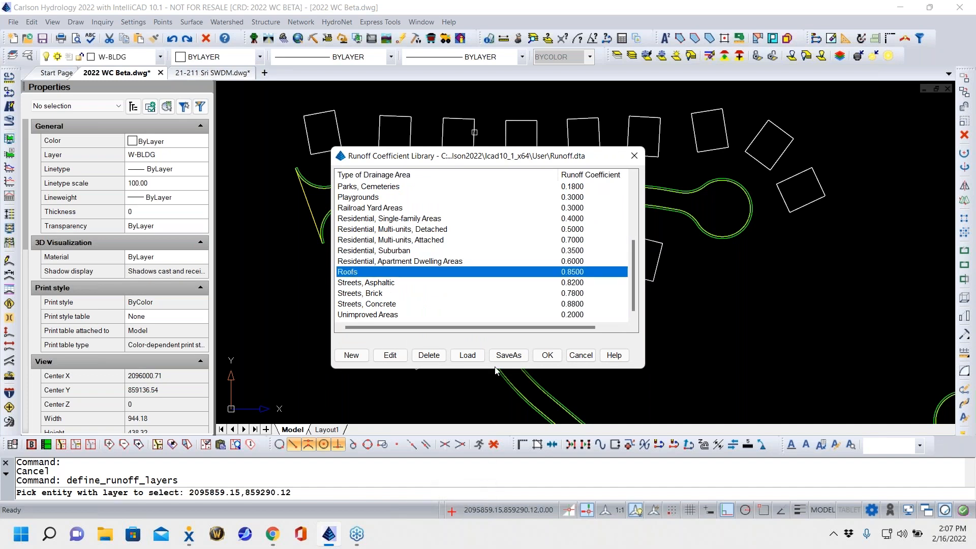
click(548, 356)
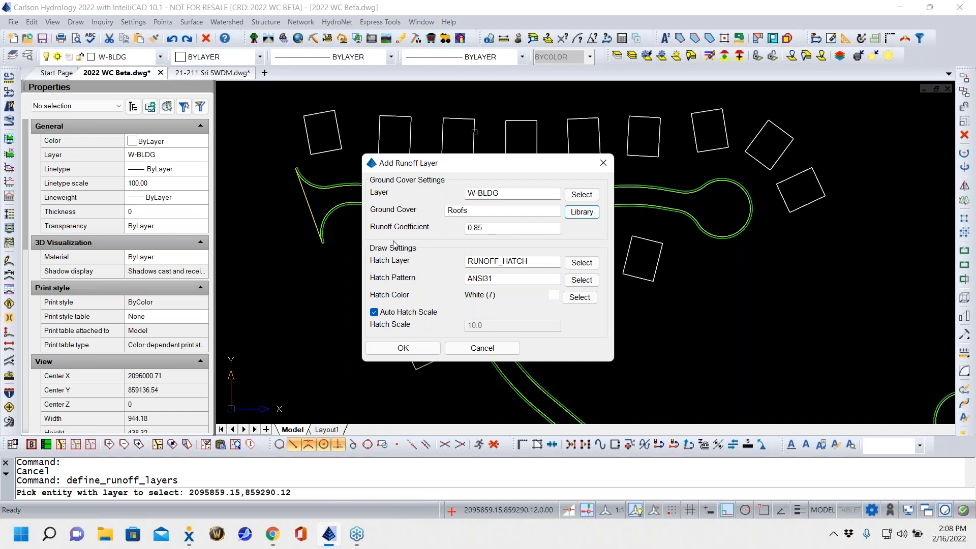
click(399, 349)
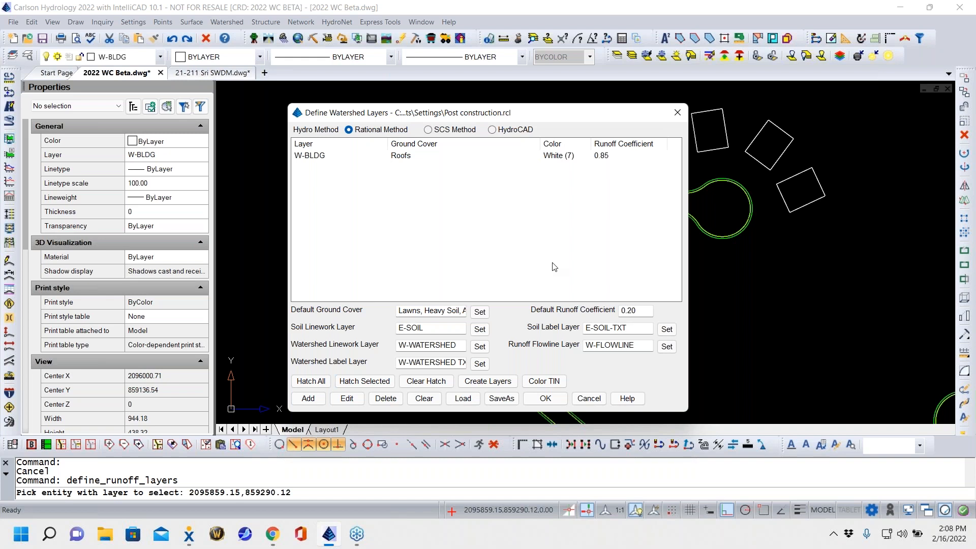
Add a runoff layer, taking its layer W-ROADWAYS from the line closing the road entrance
click(309, 398)
click(585, 195)
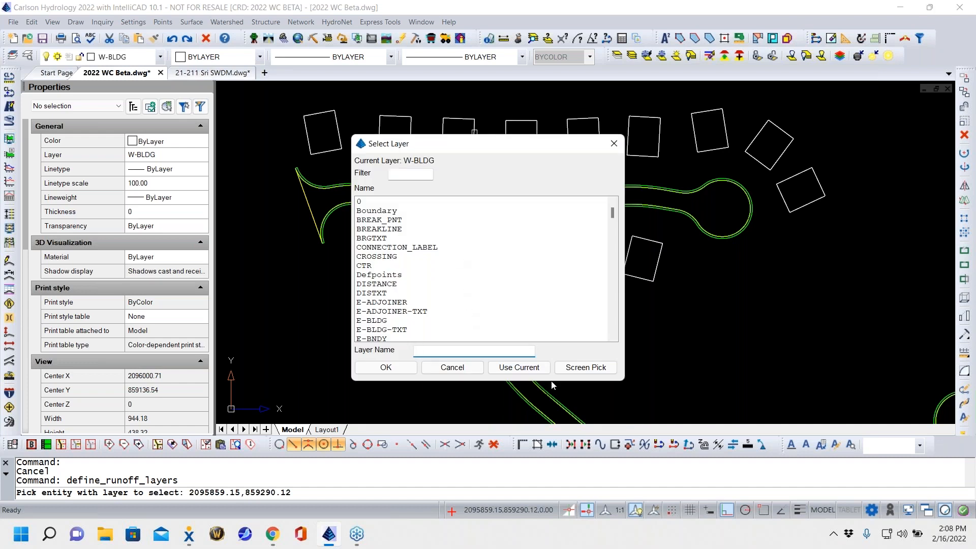
click(586, 368)
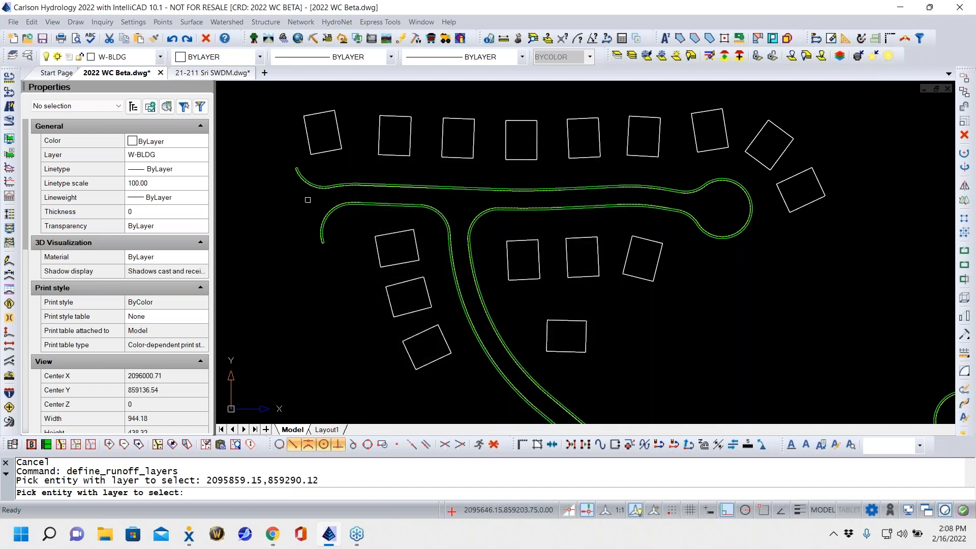
click(308, 200)
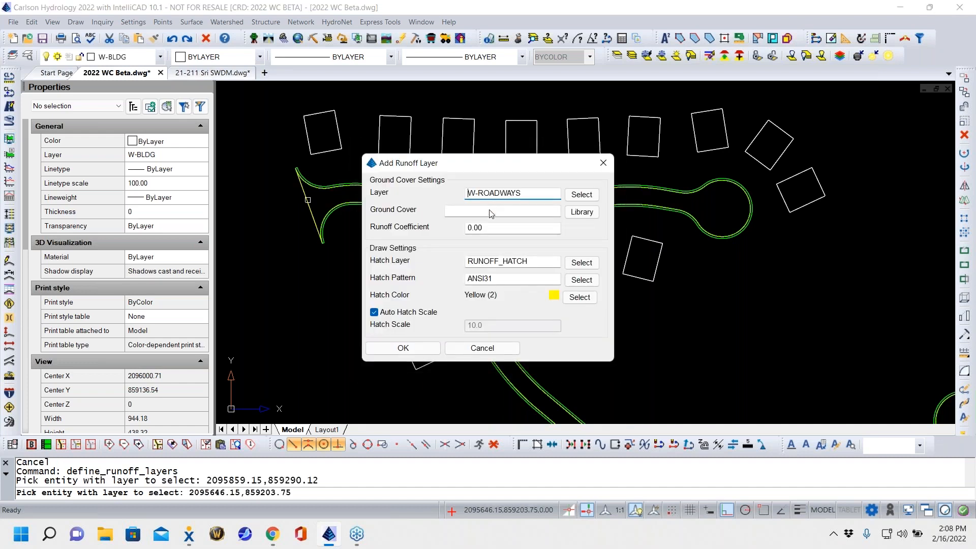
Assign the Streets, Asphaltic ground cover with runoff coefficient 0.82 from the library to the W-ROADWAYS runoff layer and accept it
click(581, 214)
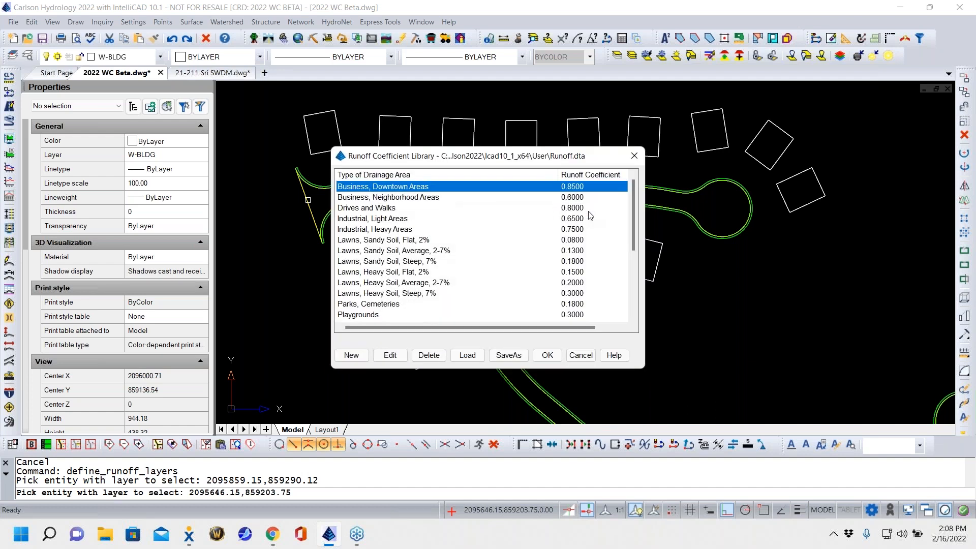
scroll(413, 257, down, 4)
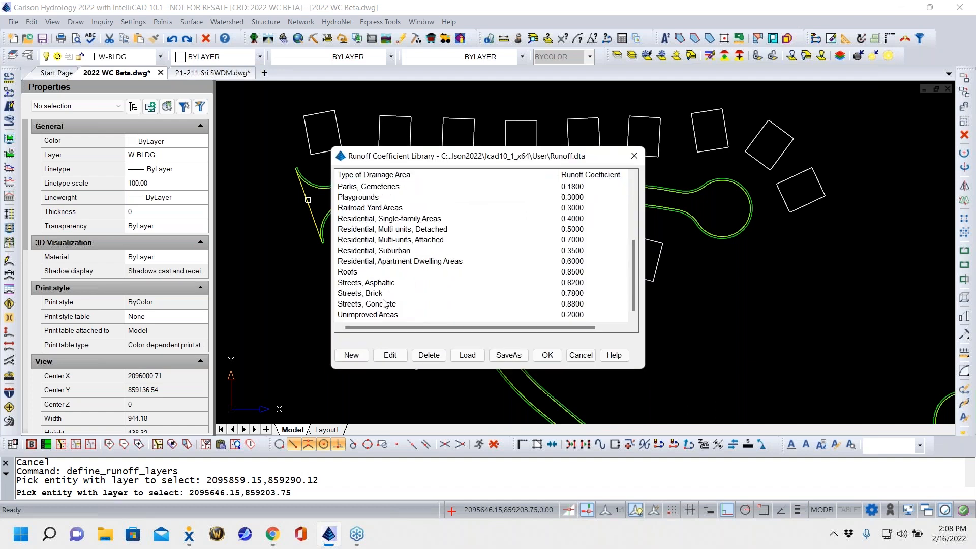
click(359, 284)
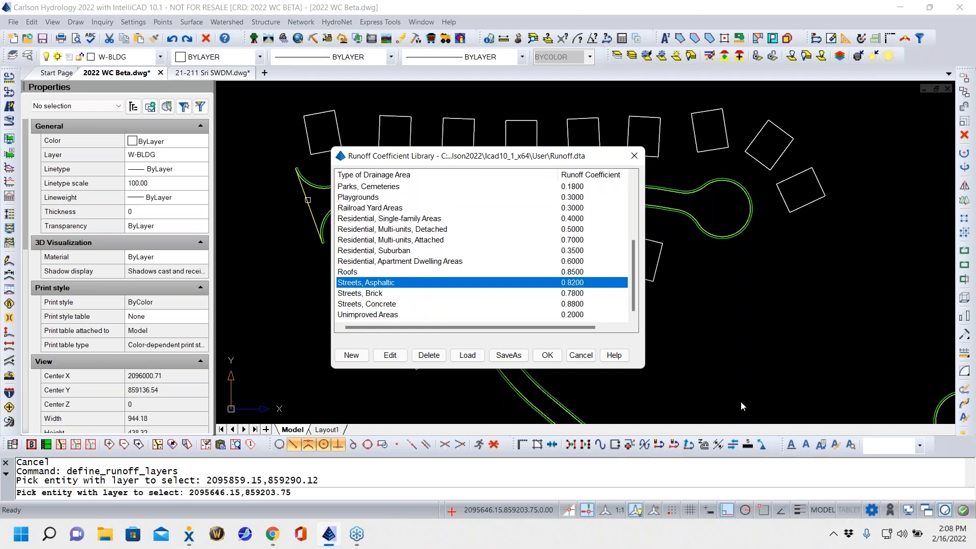
click(549, 356)
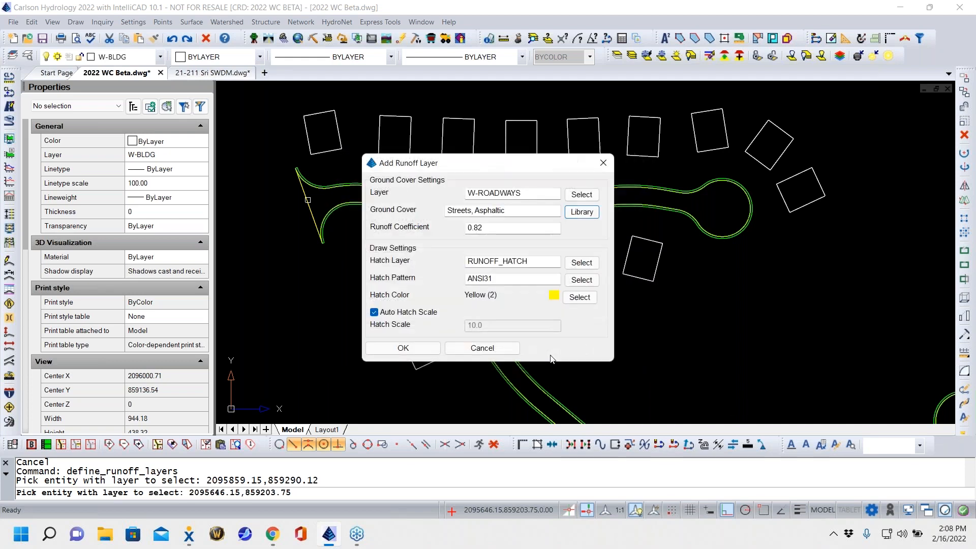
click(388, 349)
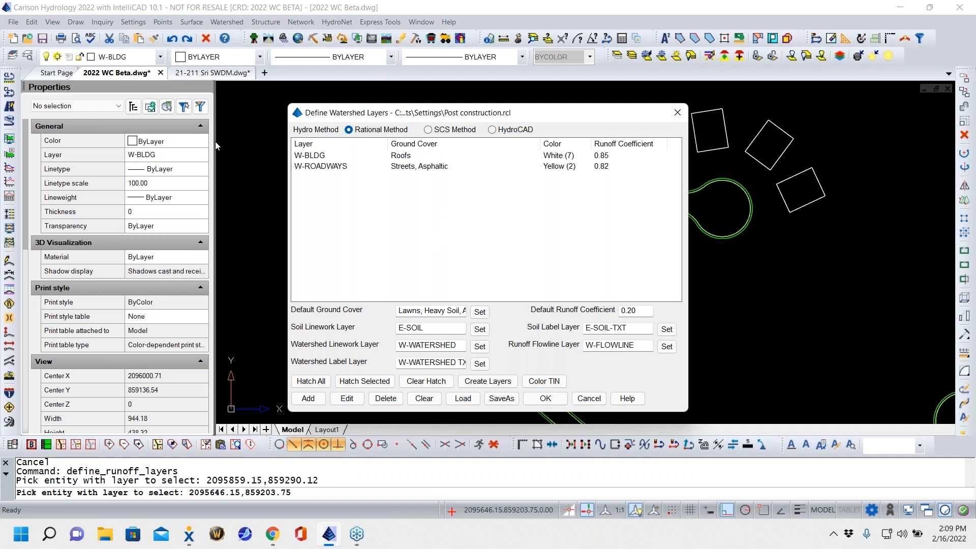
Add another runoff layer, taking its layer W-CURB from the short curb end line at the road entrance
click(308, 399)
click(581, 195)
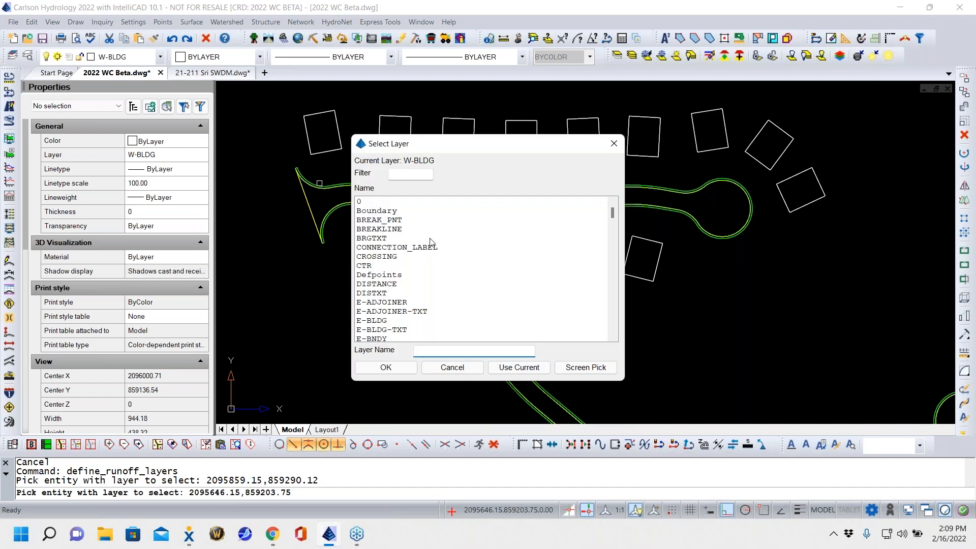
click(565, 368)
scroll(296, 172, up, 5)
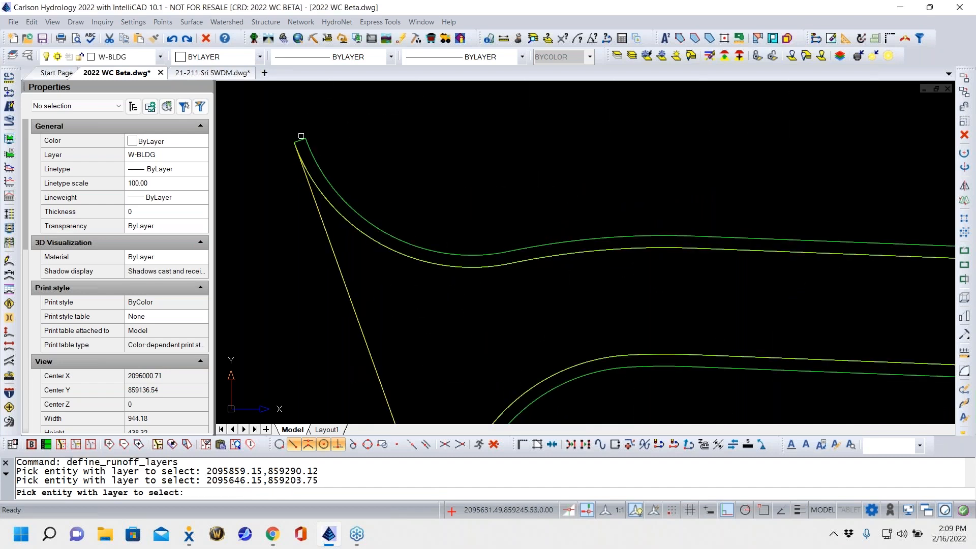
click(300, 140)
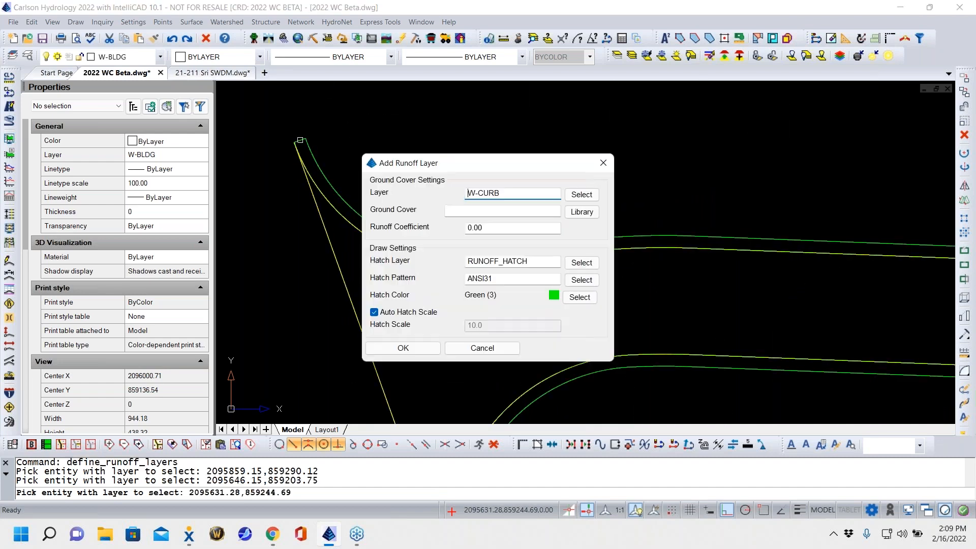
Assign the Streets, Concrete ground cover with runoff coefficient 0.88 to the W-CURB runoff layer and accept the watershed layer definitions
click(581, 213)
scroll(392, 283, down, 5)
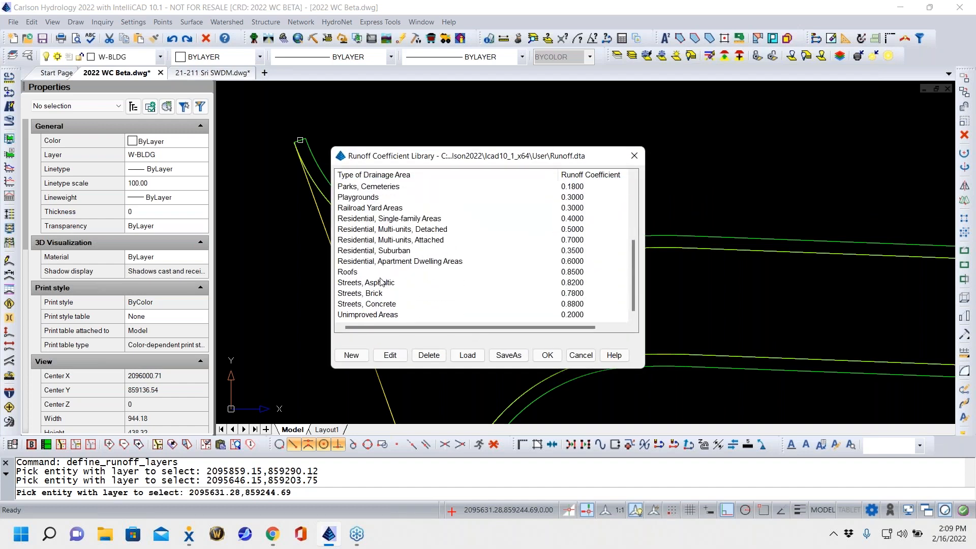
click(363, 304)
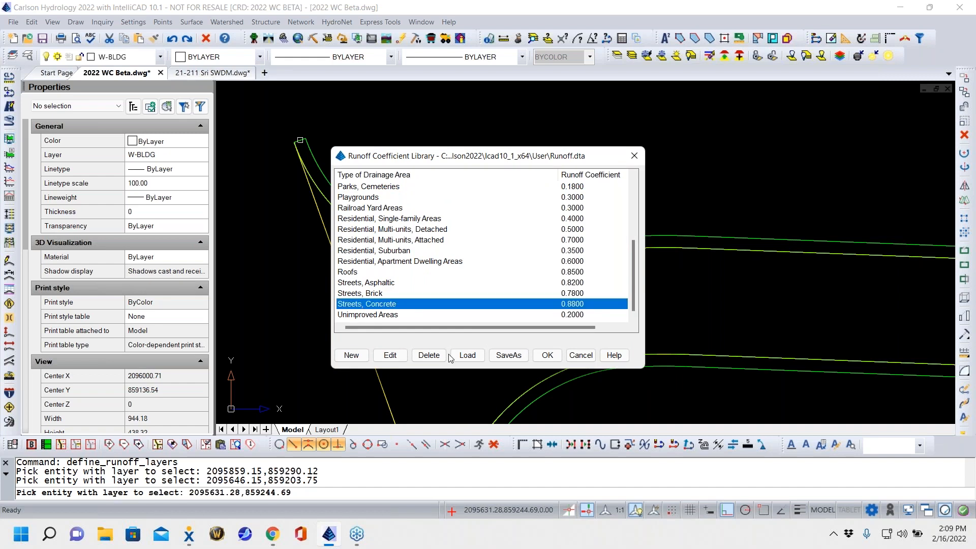
click(547, 355)
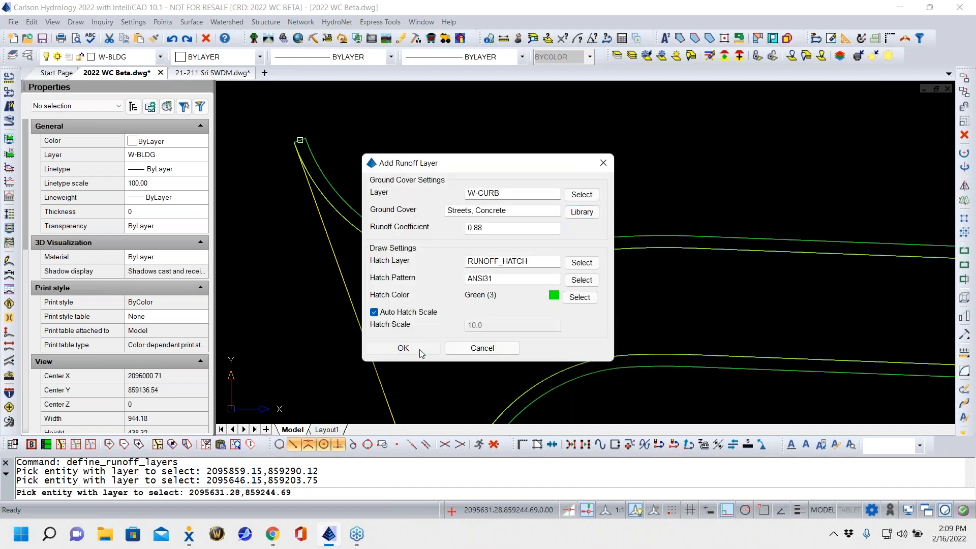
click(420, 350)
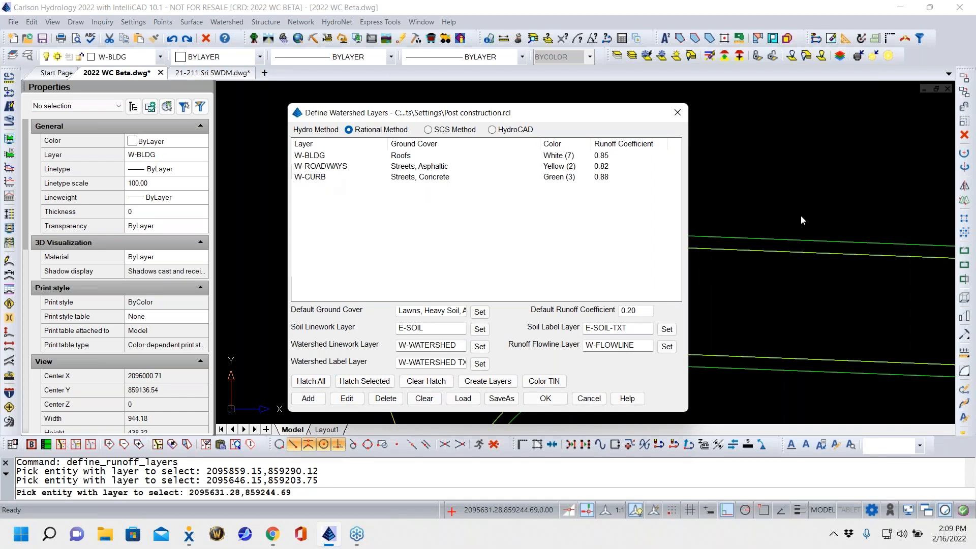
click(546, 399)
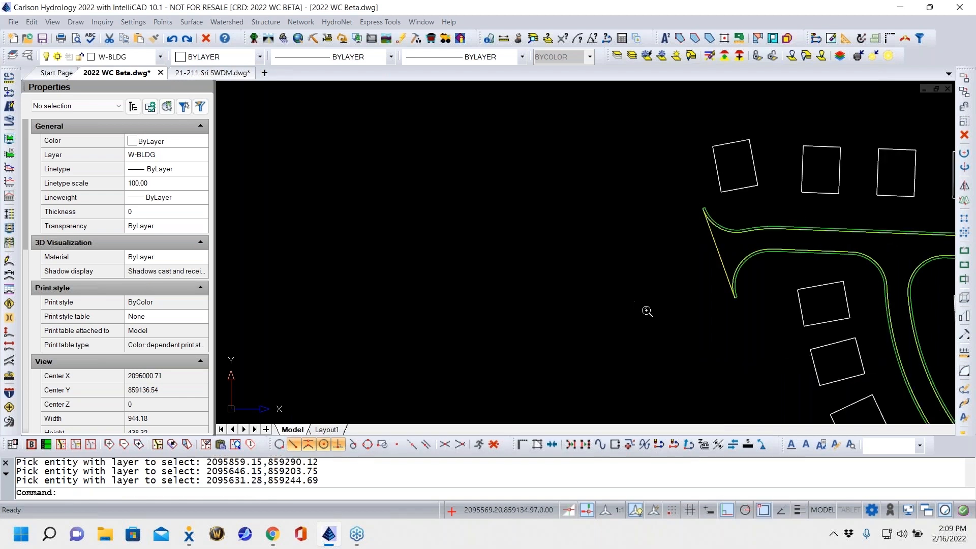
Reopen the Define Watershed Layers settings with the building footprints and road network in view
scroll(641, 314, down, 5)
mouse_move(640, 314)
middle_down()
mouse_move(379, 223)
mouse_move(427, 225)
middle_up()
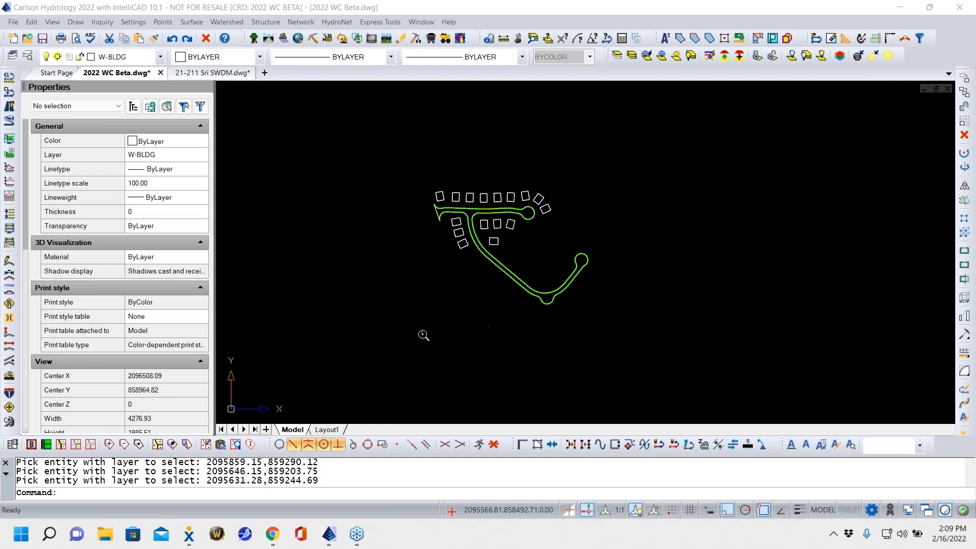
scroll(448, 304, up, 5)
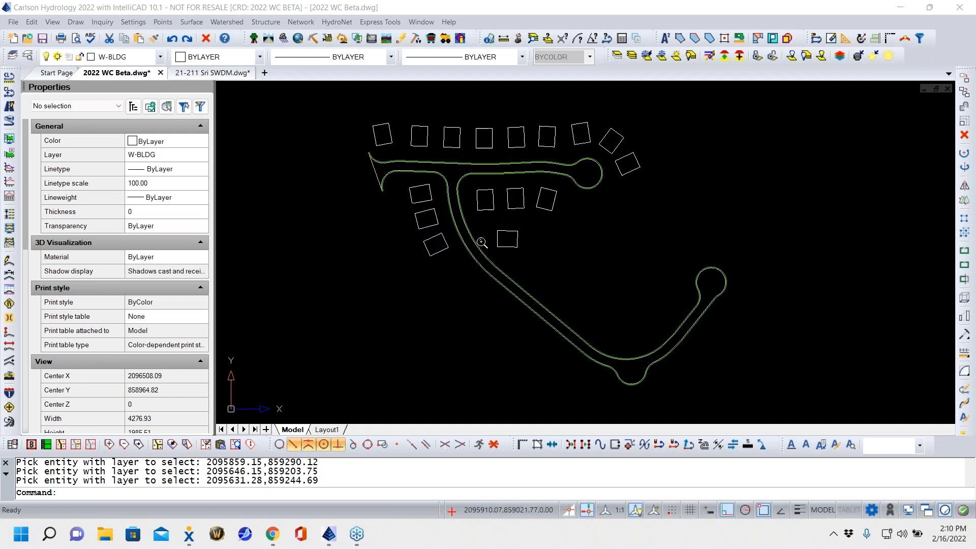
mouse_move(538, 319)
middle_down()
mouse_move(506, 307)
mouse_move(468, 266)
middle_up()
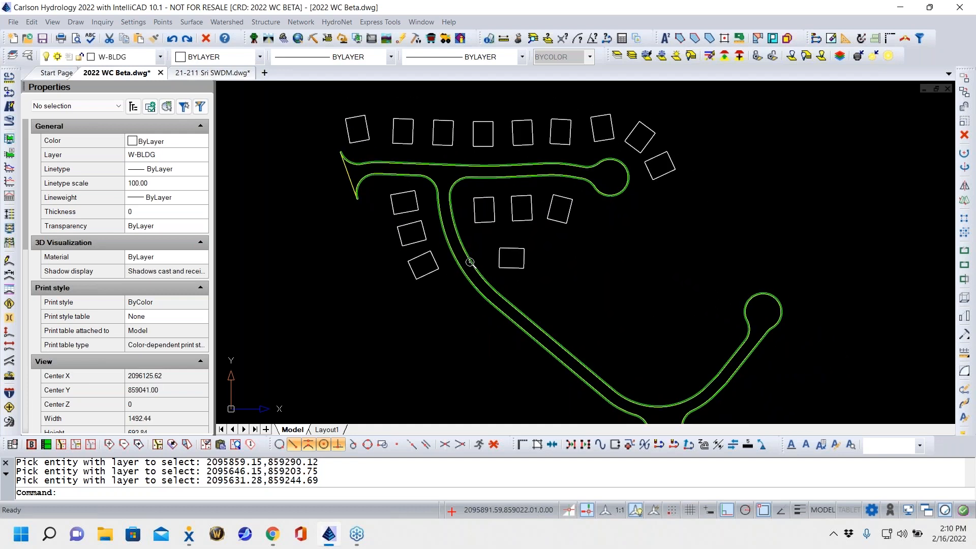
click(224, 25)
click(237, 38)
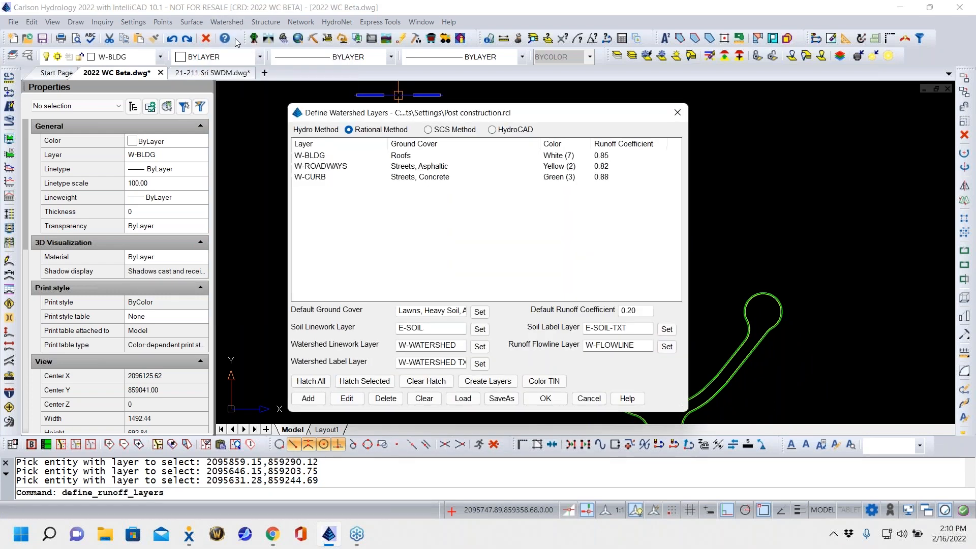
click(309, 398)
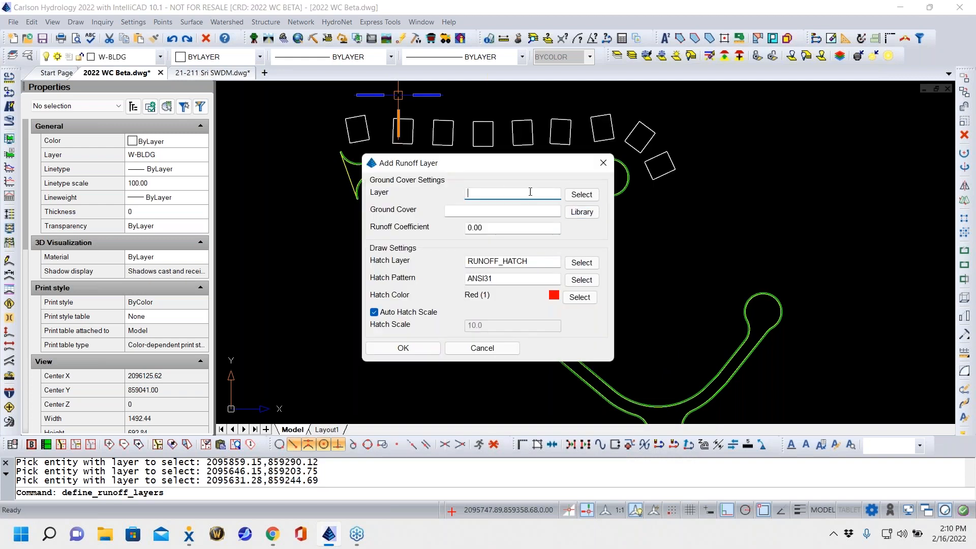
click(582, 212)
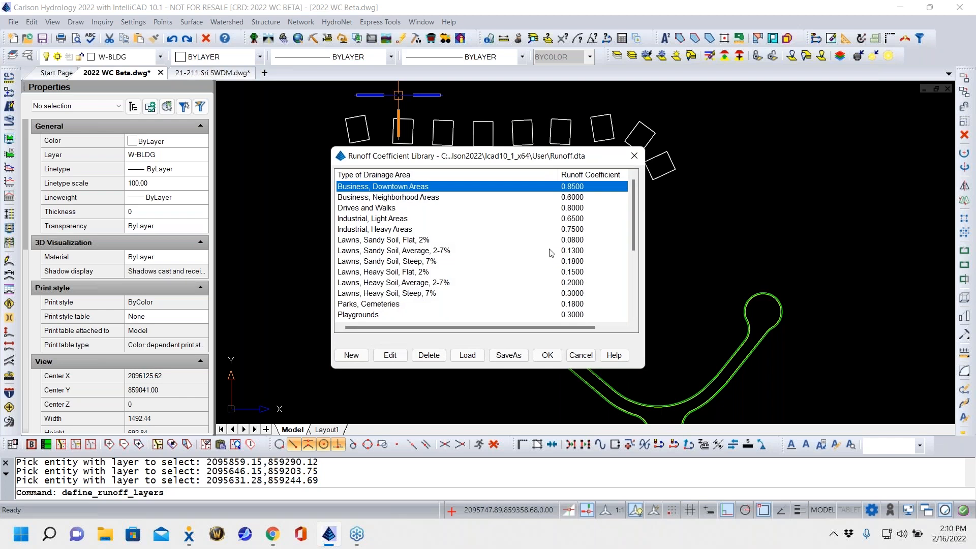
scroll(399, 277, down, 4)
click(350, 355)
click(483, 243)
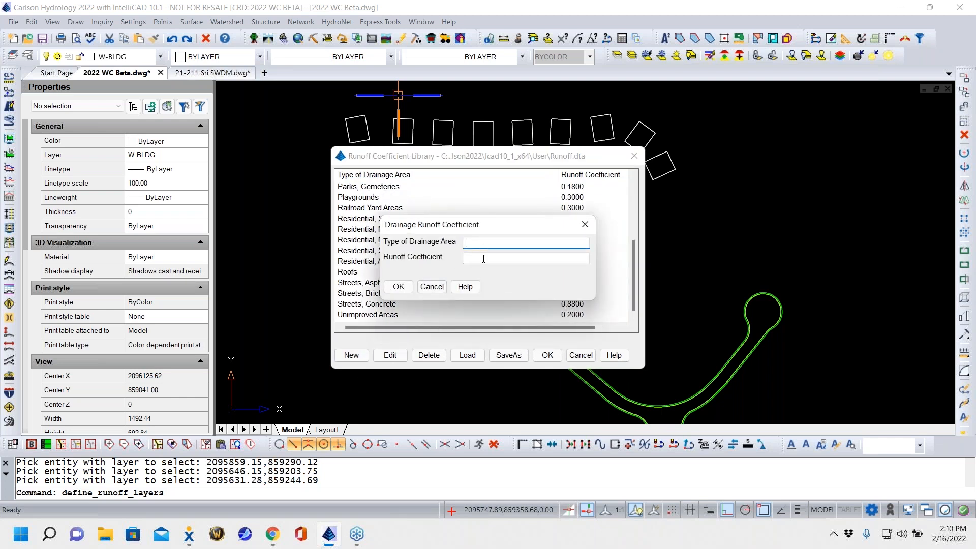
click(496, 258)
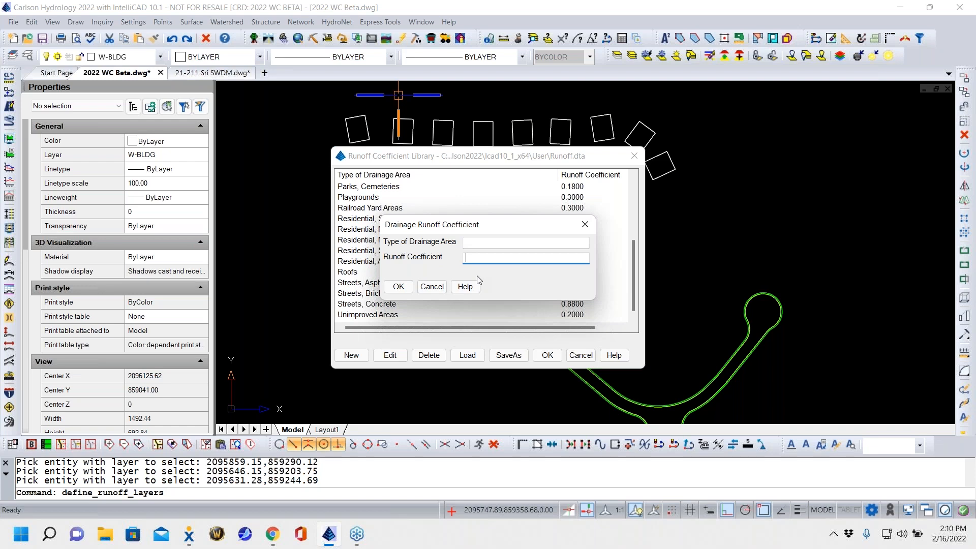
click(439, 288)
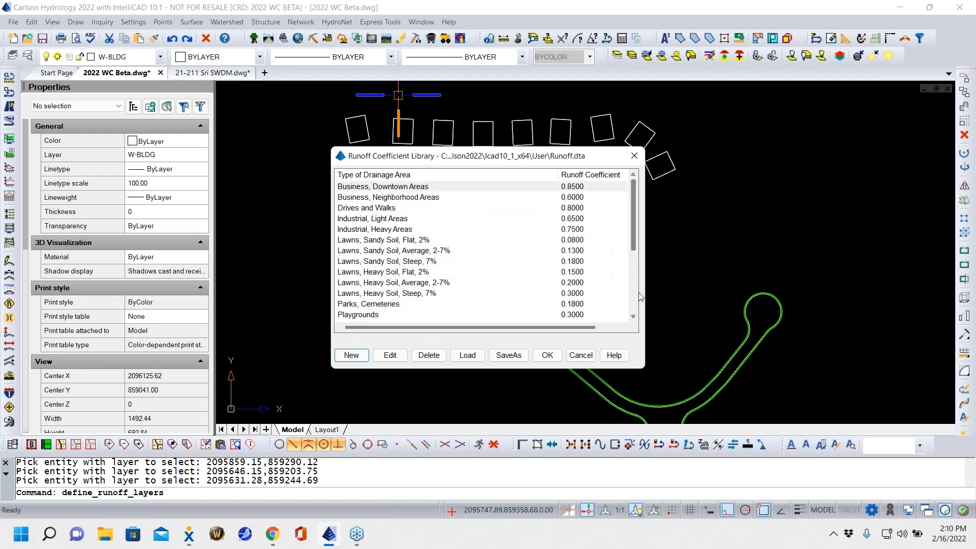
click(590, 358)
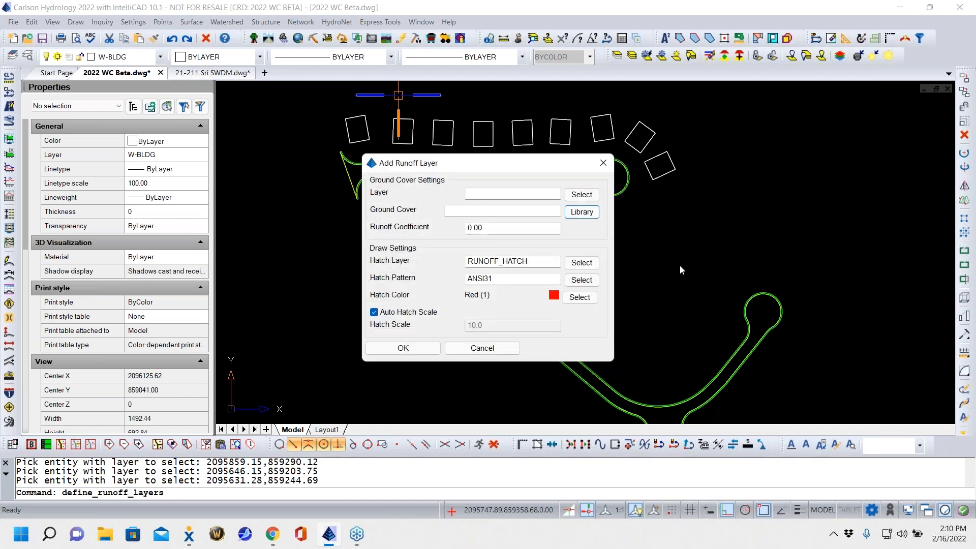
click(482, 348)
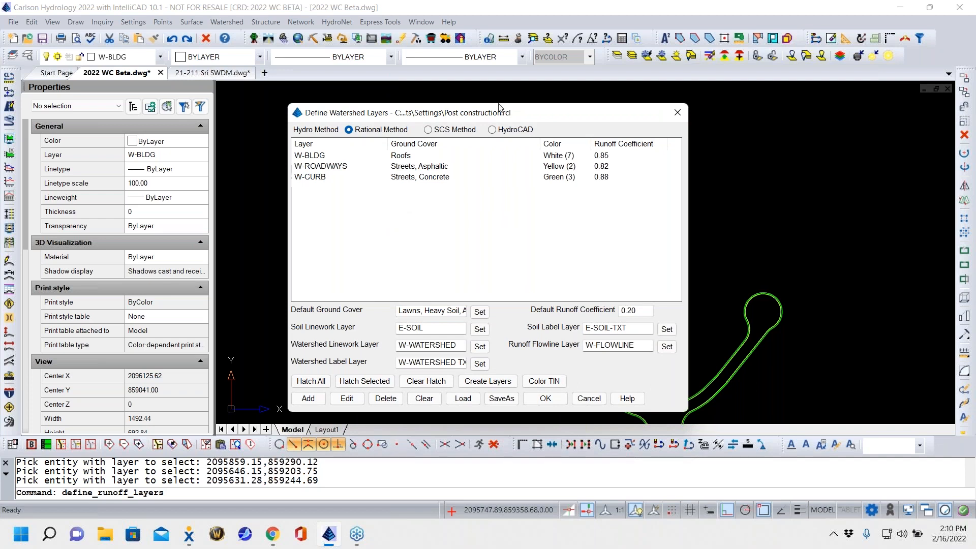
Set the default ground cover to Lawns, Sandy Soil, Average, 2-7% with runoff coefficient 0.13 from the library
drag(500, 116, 441, 136)
mouse_move(449, 177)
mouse_down()
mouse_move(543, 452)
mouse_move(511, 421)
mouse_move(569, 349)
mouse_move(506, 259)
mouse_move(505, 226)
mouse_up()
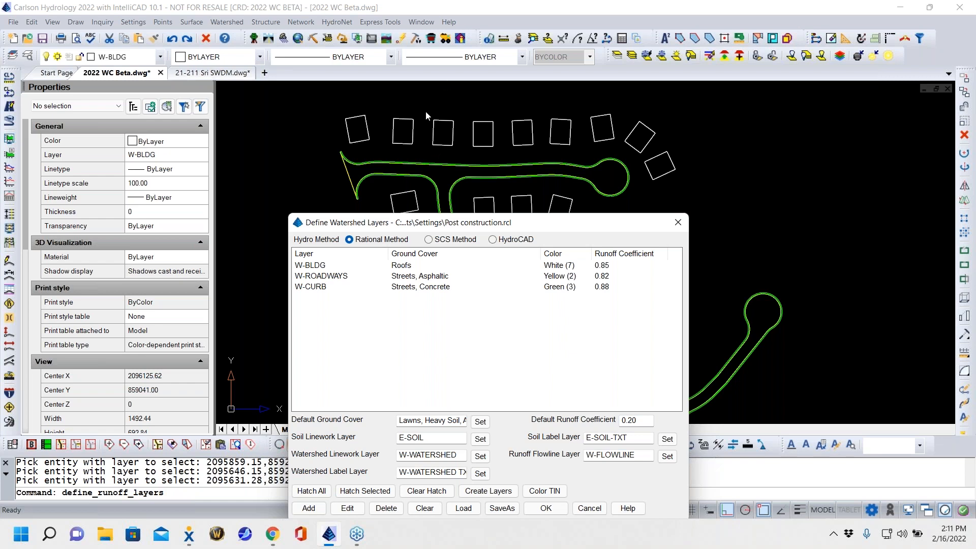
click(481, 422)
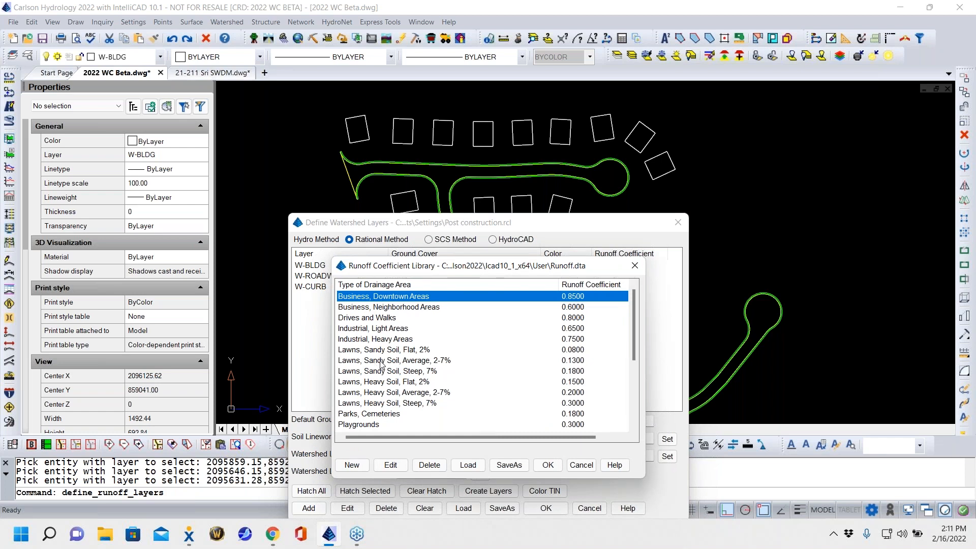
double_click(380, 361)
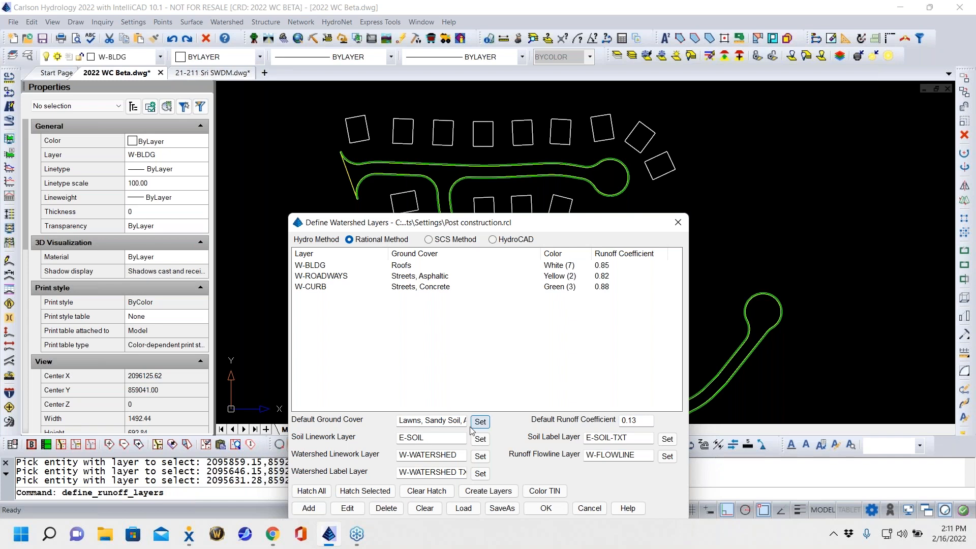
double_click(653, 422)
drag(484, 225, 503, 110)
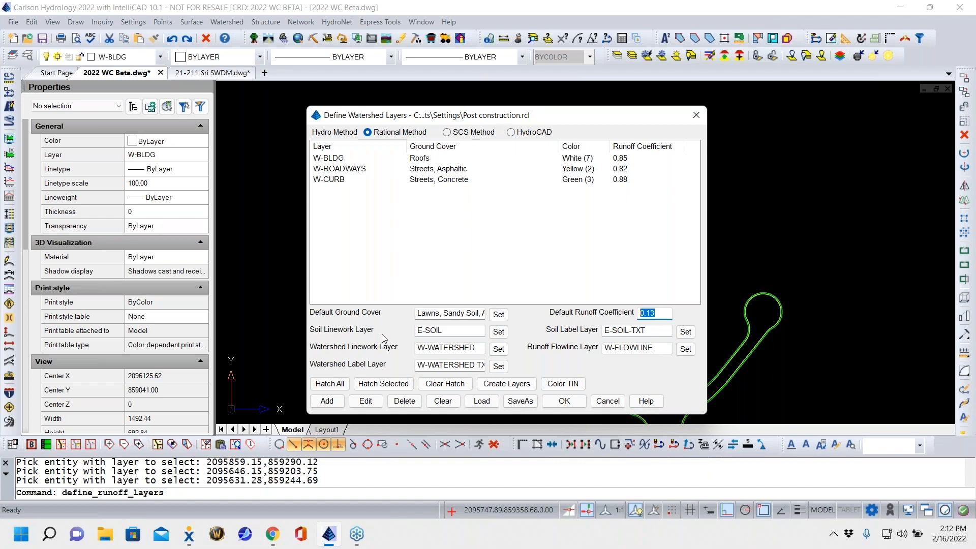
Hatch all areas of the defined runoff layers in the drawing and accept the watershed layer settings
double_click(459, 332)
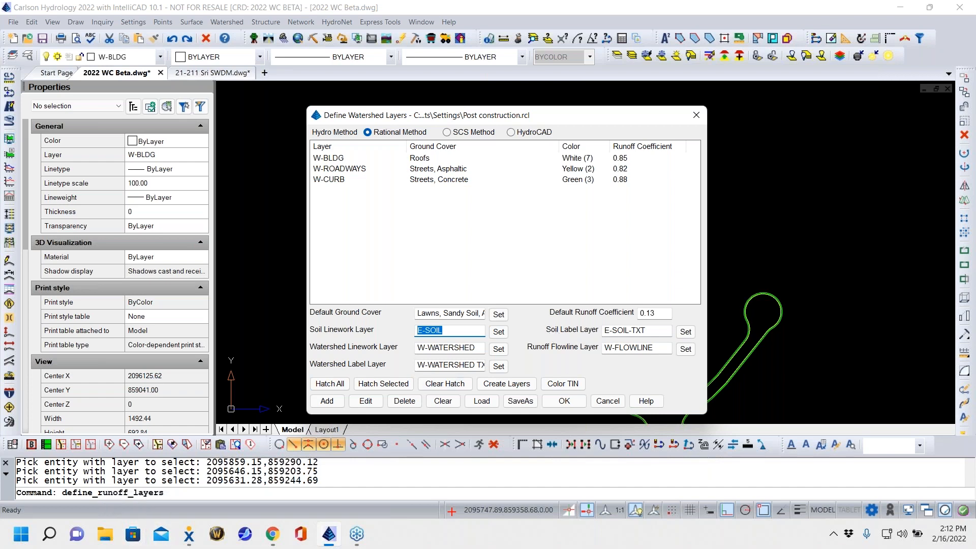
double_click(663, 330)
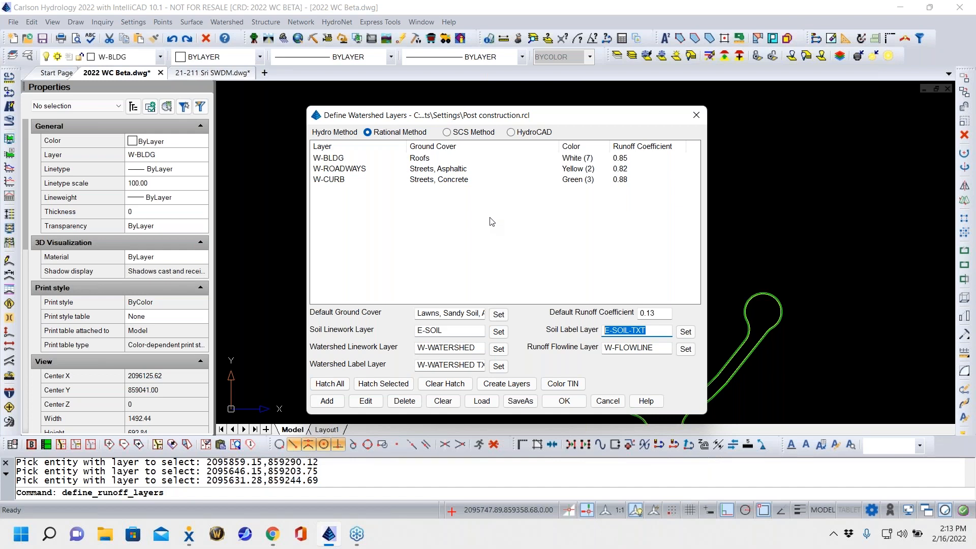
click(329, 384)
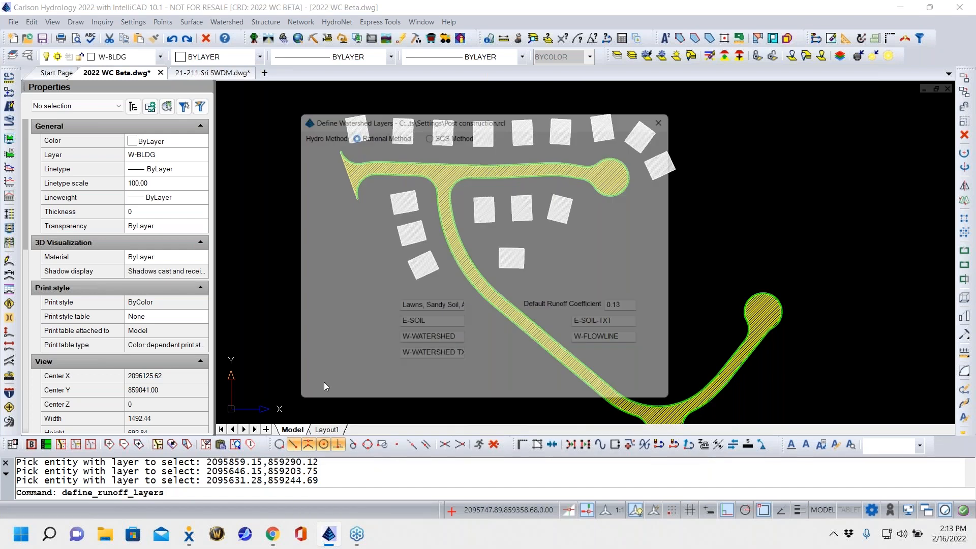
click(545, 399)
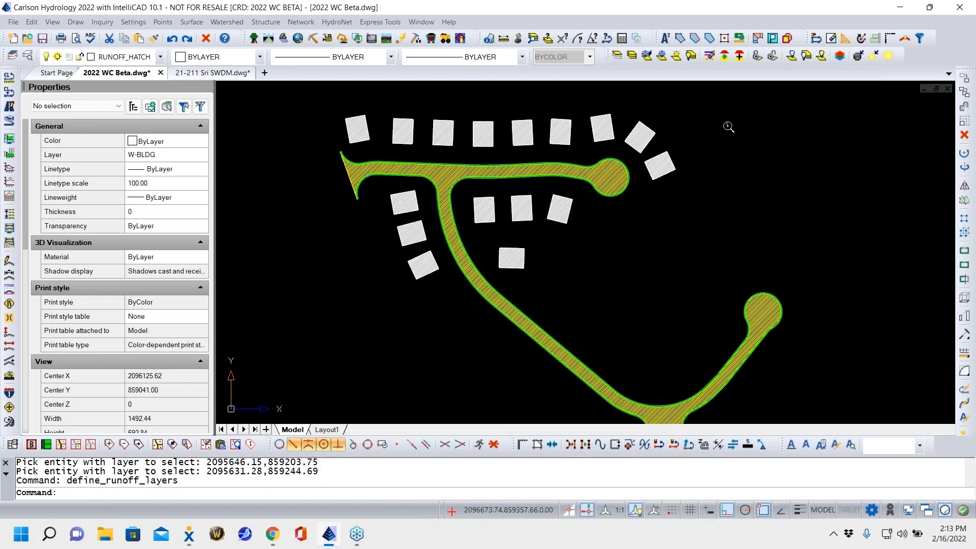
Reopen the Define Watershed Layers settings and clear the runoff hatching from the buildings, roads and curbs
scroll(435, 159, up, 6)
scroll(518, 177, down, 5)
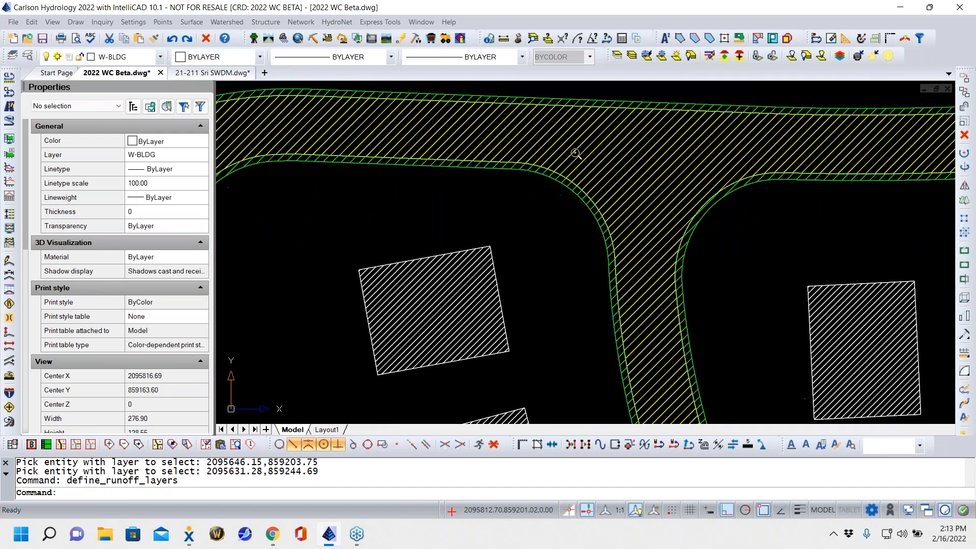
middle_drag(826, 222, 694, 279)
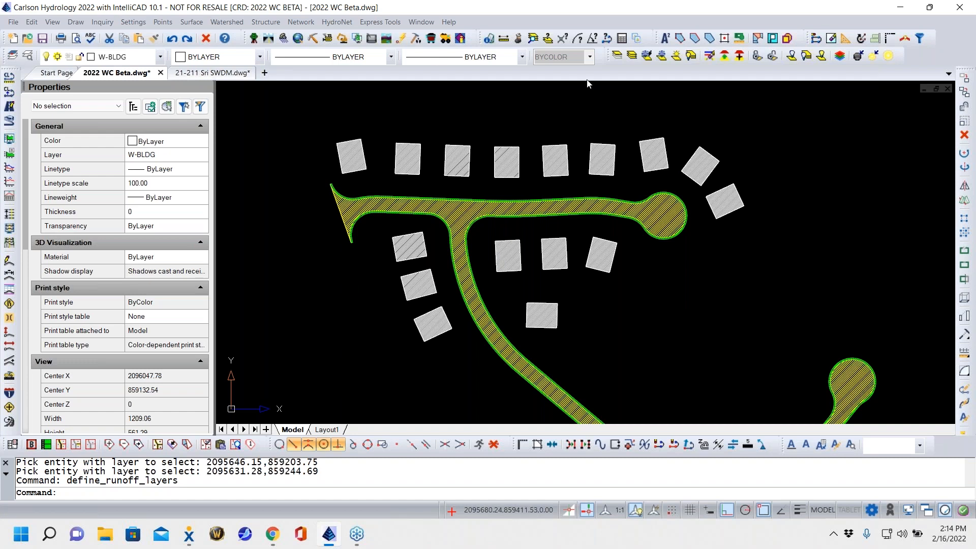
click(224, 22)
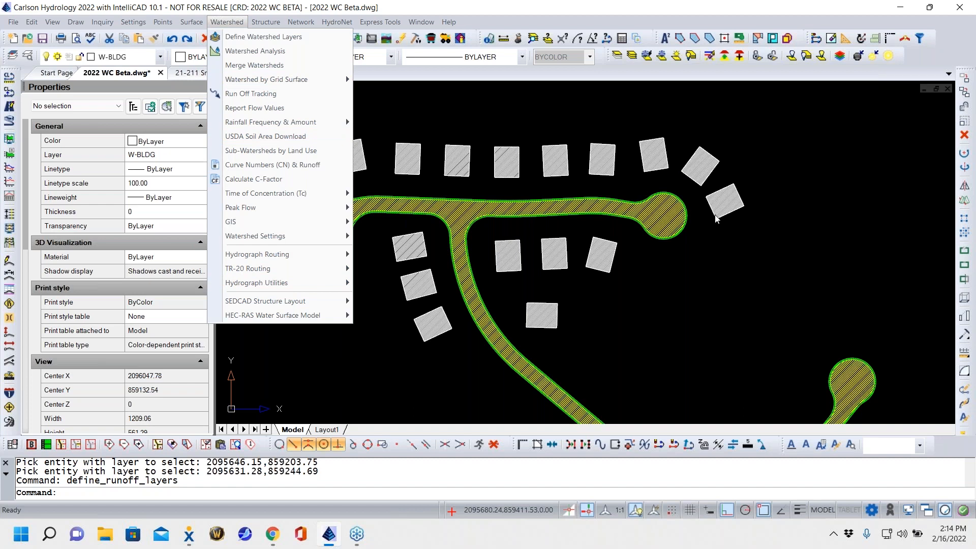
click(287, 38)
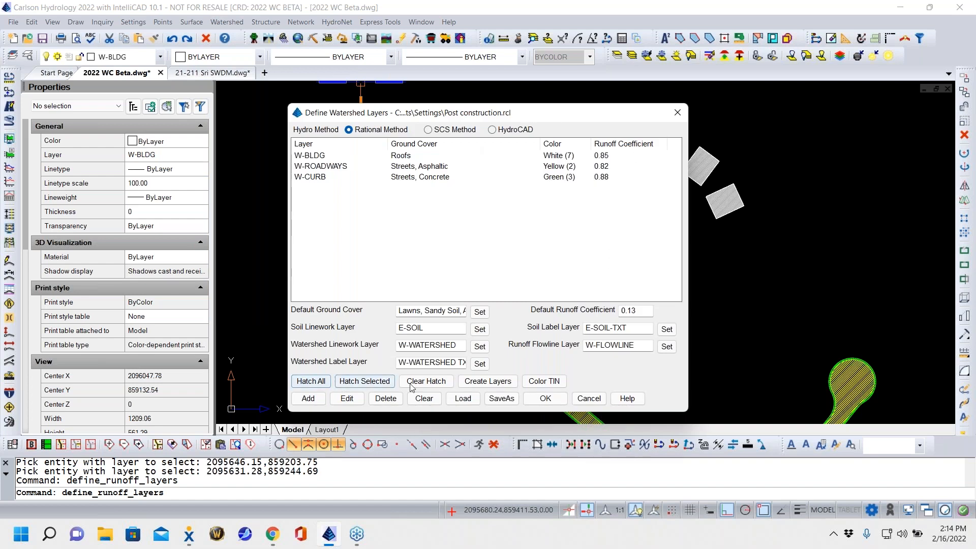
click(429, 387)
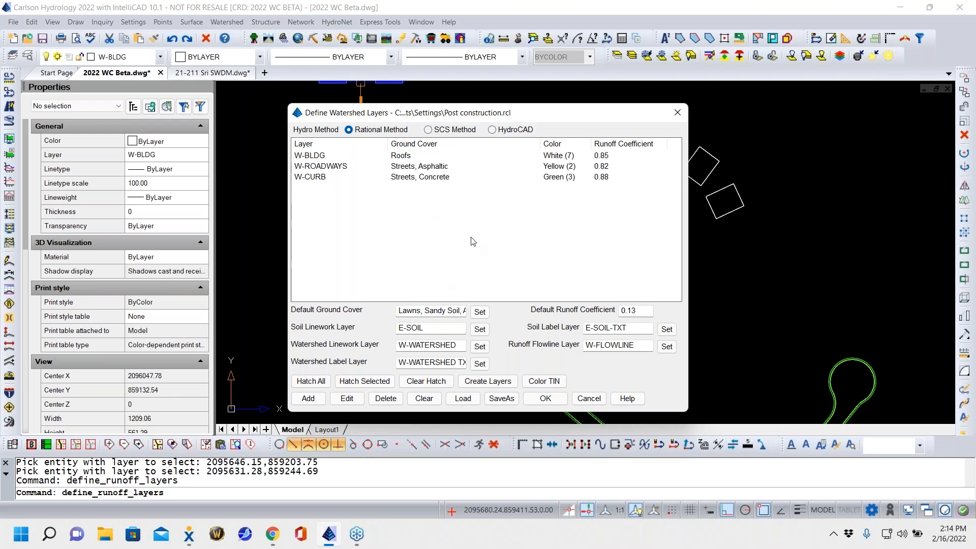
Try the SCS Method with Open Space-Poor (<50% grass) ground cover for W-BLDG, cancel the edit and return to the Rational Method
click(429, 130)
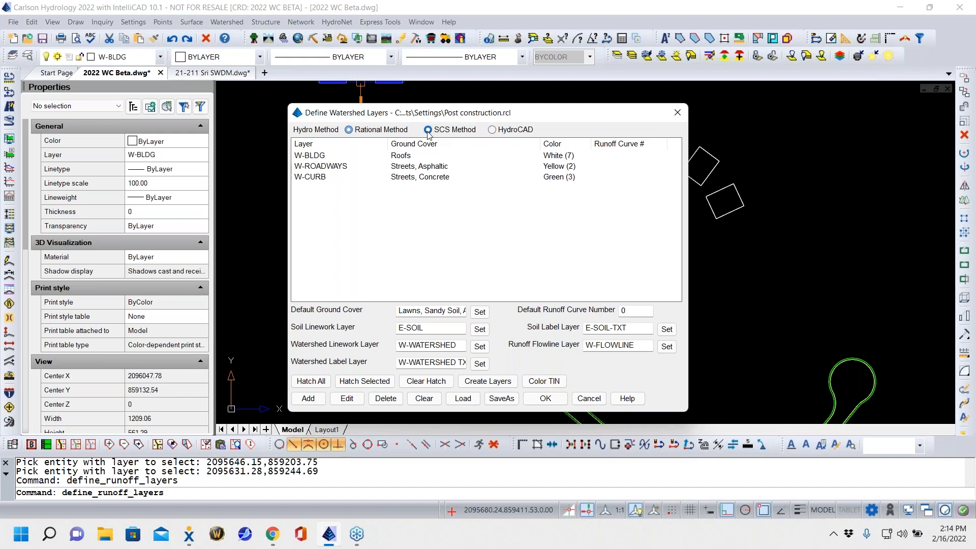
double_click(407, 159)
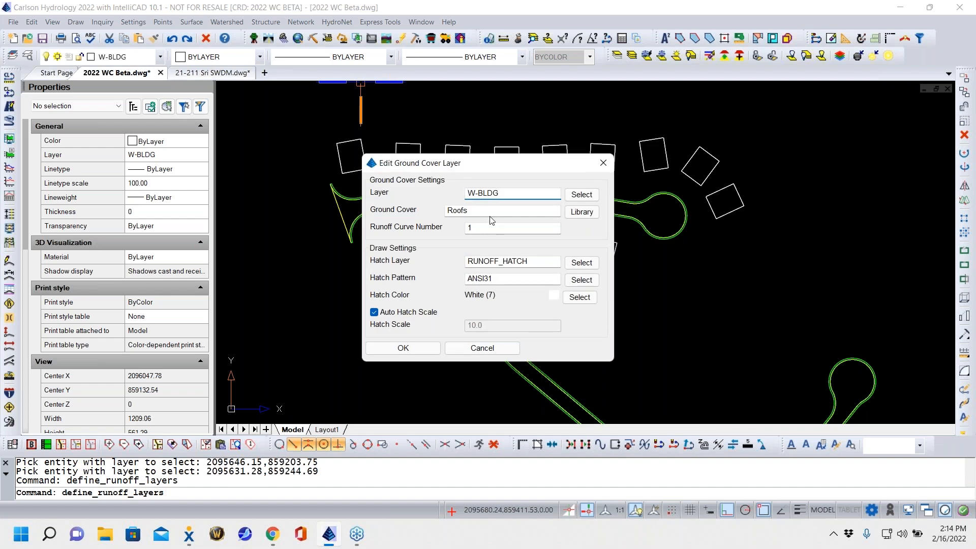
click(583, 213)
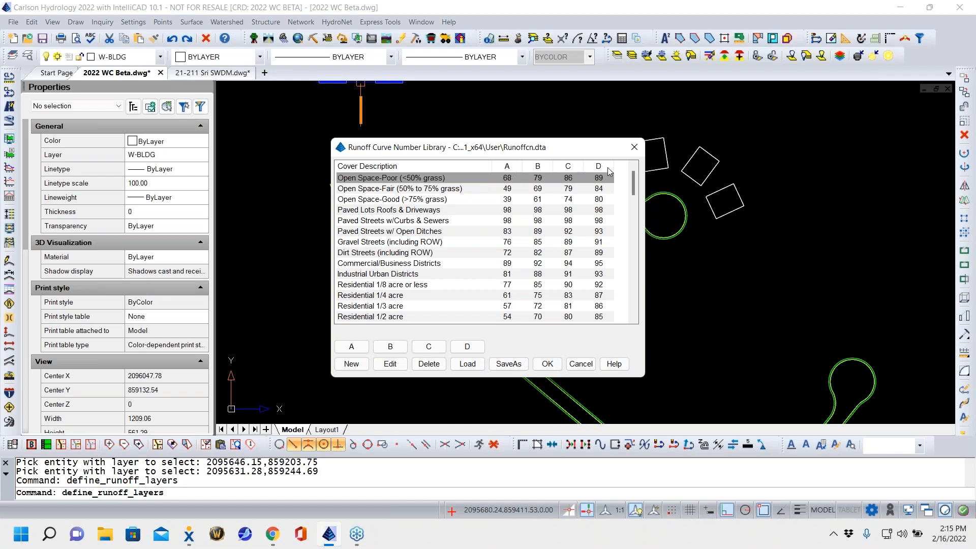
click(552, 365)
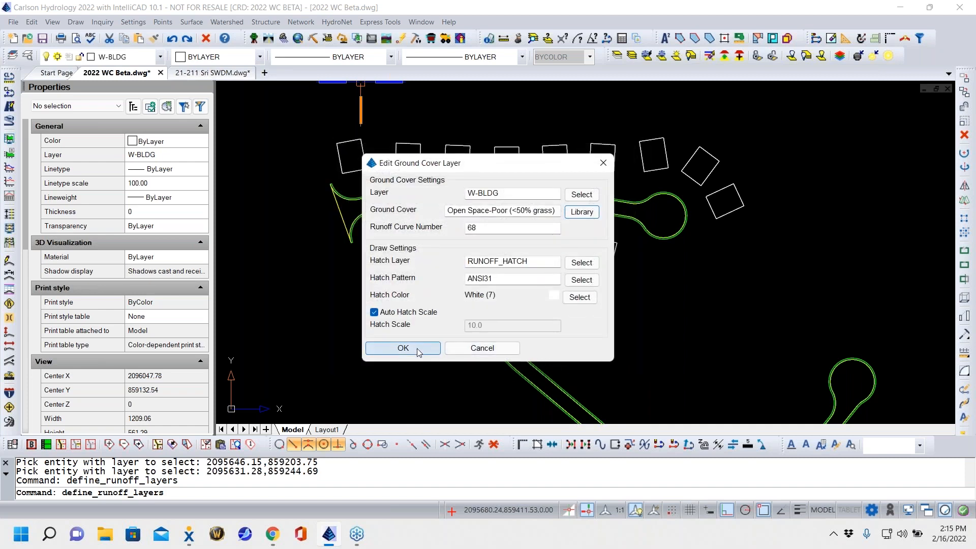
click(466, 349)
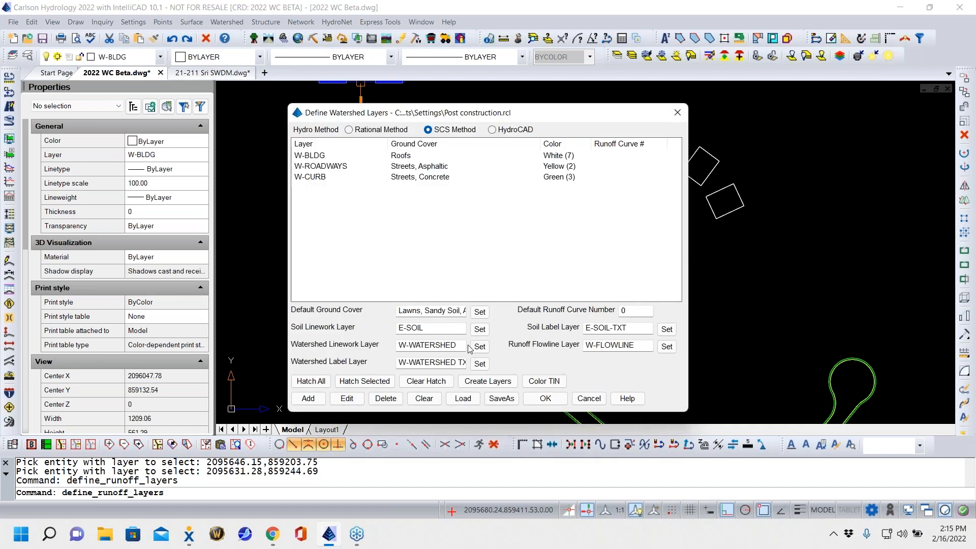
click(362, 130)
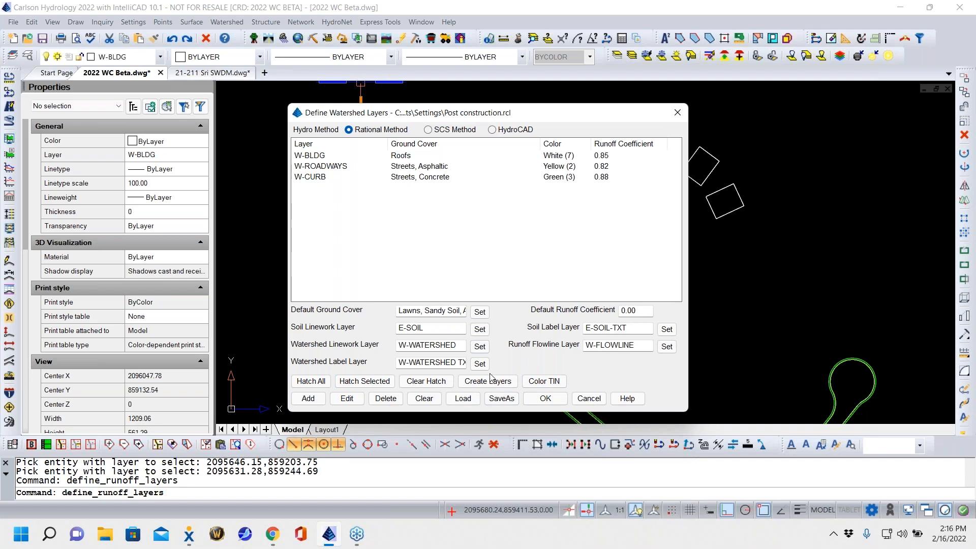
Save the watershed layer definitions as POST CONSTRUCTION.rcl in the Settings folder, replacing the existing file
click(499, 400)
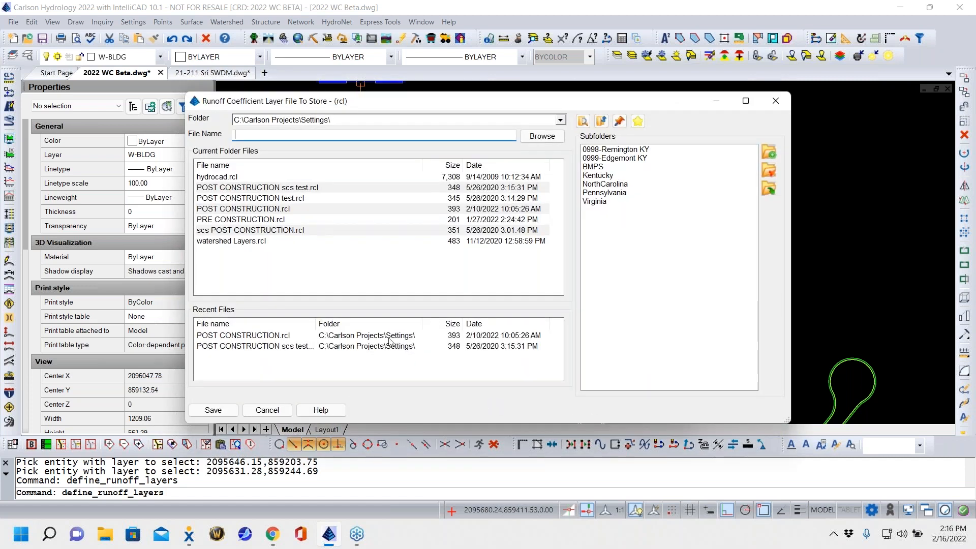
click(261, 212)
click(214, 410)
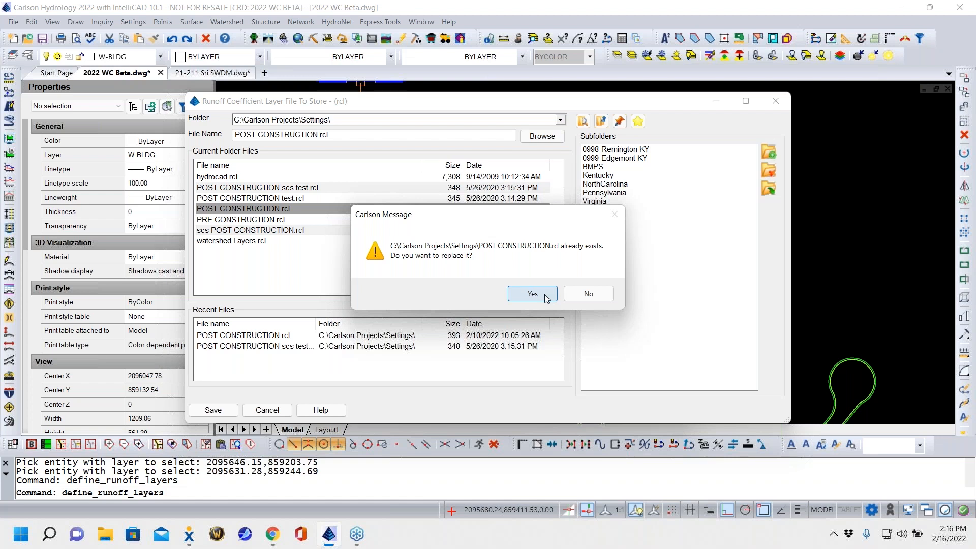
click(545, 295)
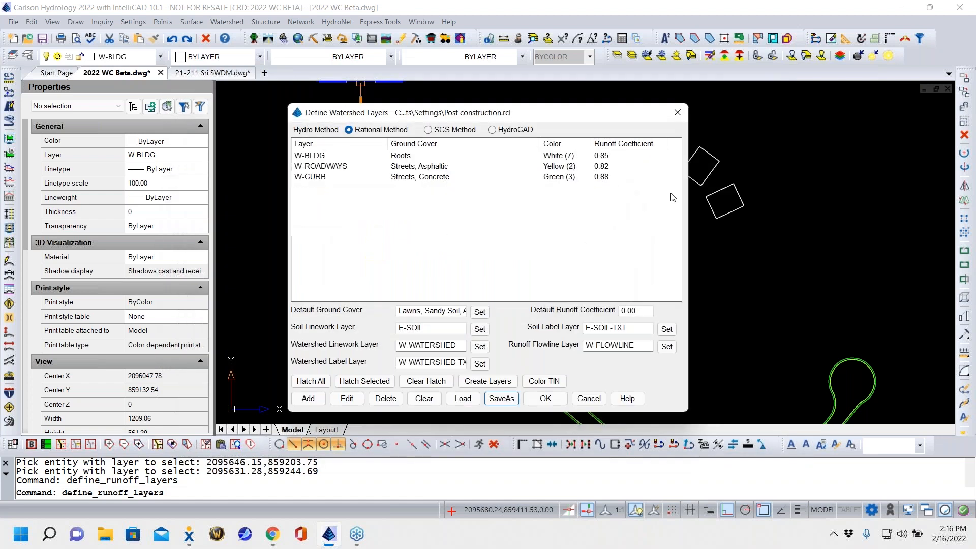
Reassign Lawns, Sandy Soil, Average, 2-7% with runoff coefficient 0.13 as the default ground cover and accept the watershed layer definitions
click(545, 398)
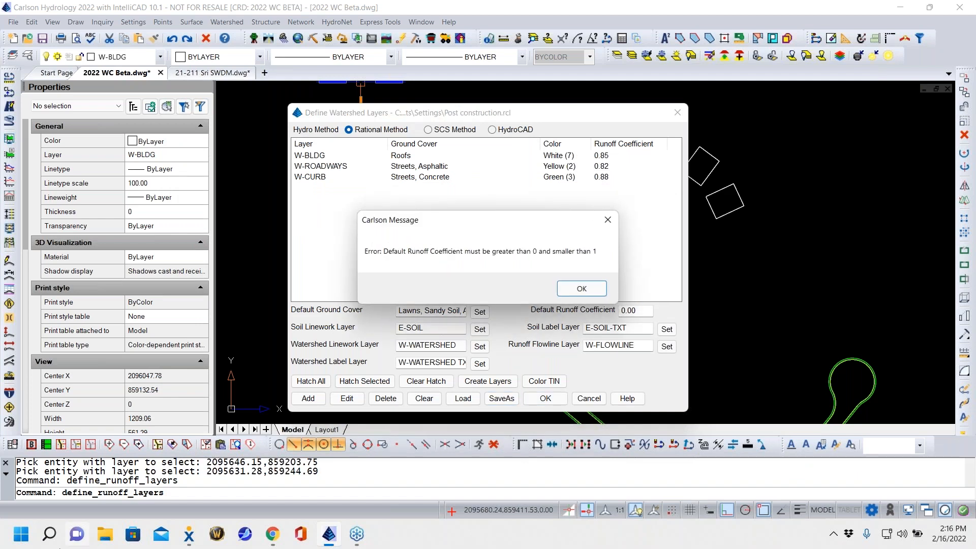
click(588, 289)
click(480, 312)
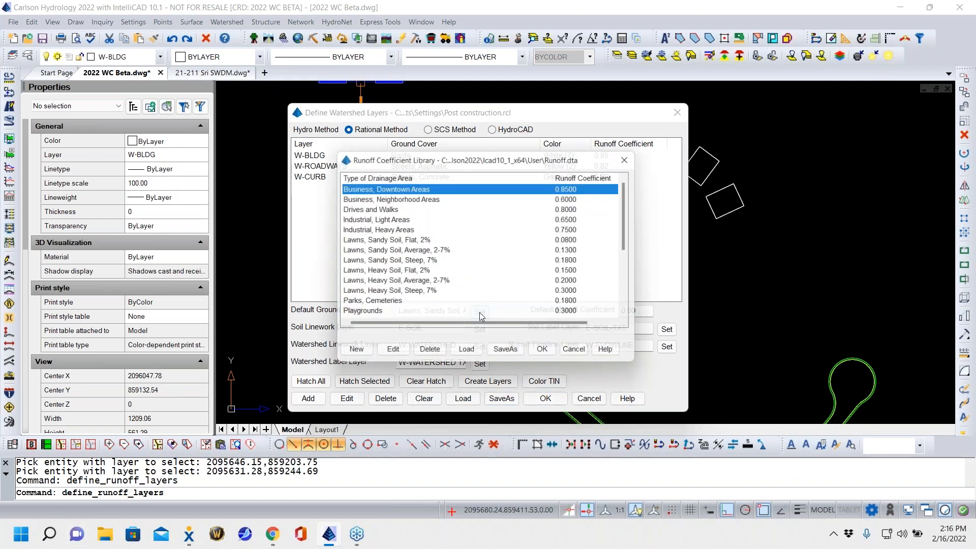
click(370, 252)
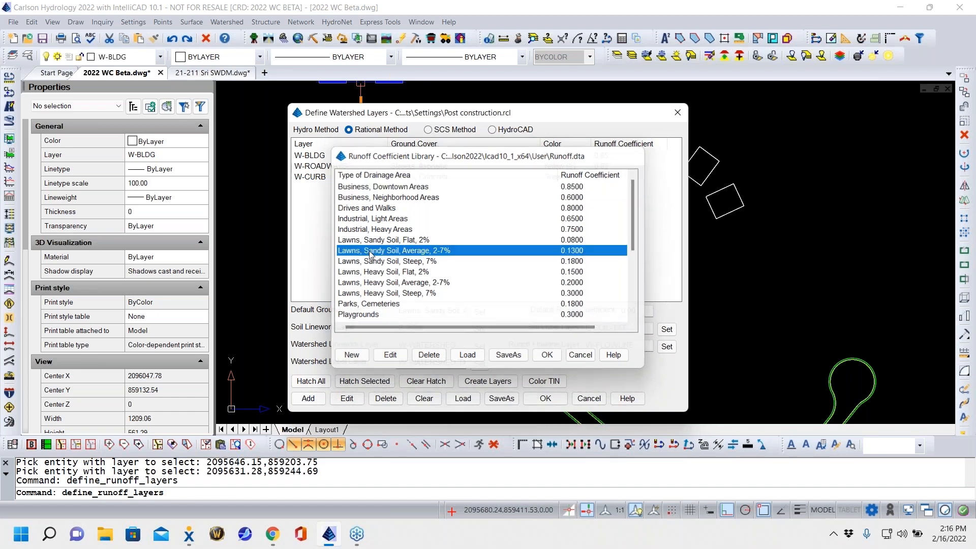
double_click(370, 251)
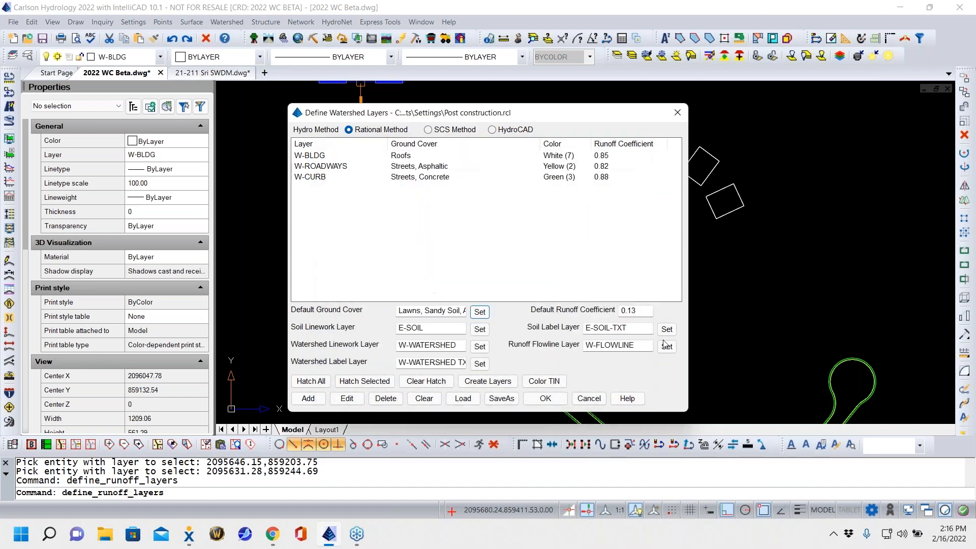
click(546, 399)
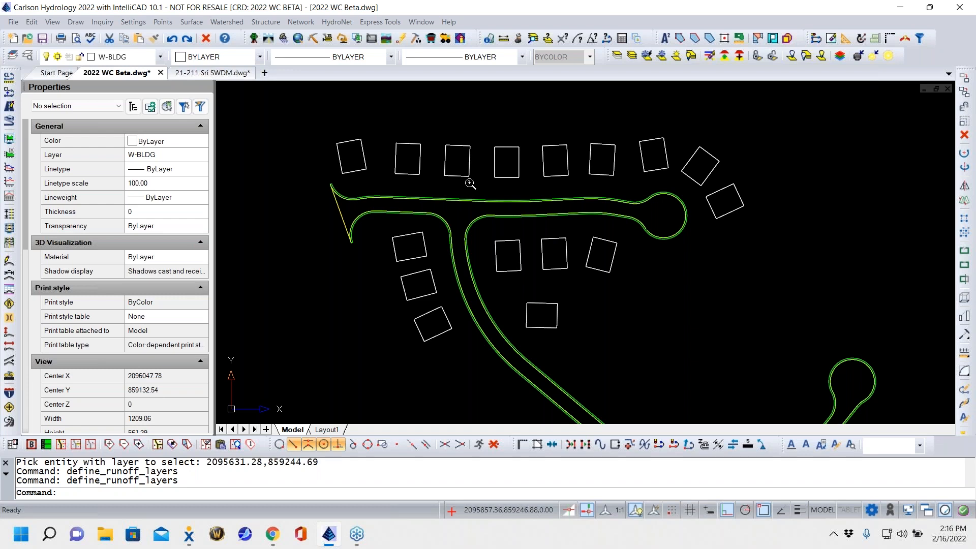
scroll(471, 184, down, 5)
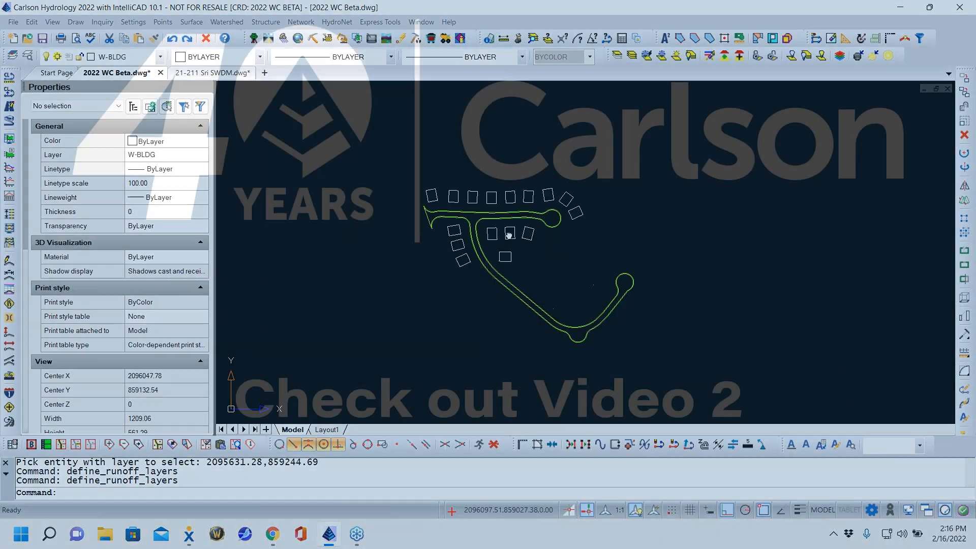